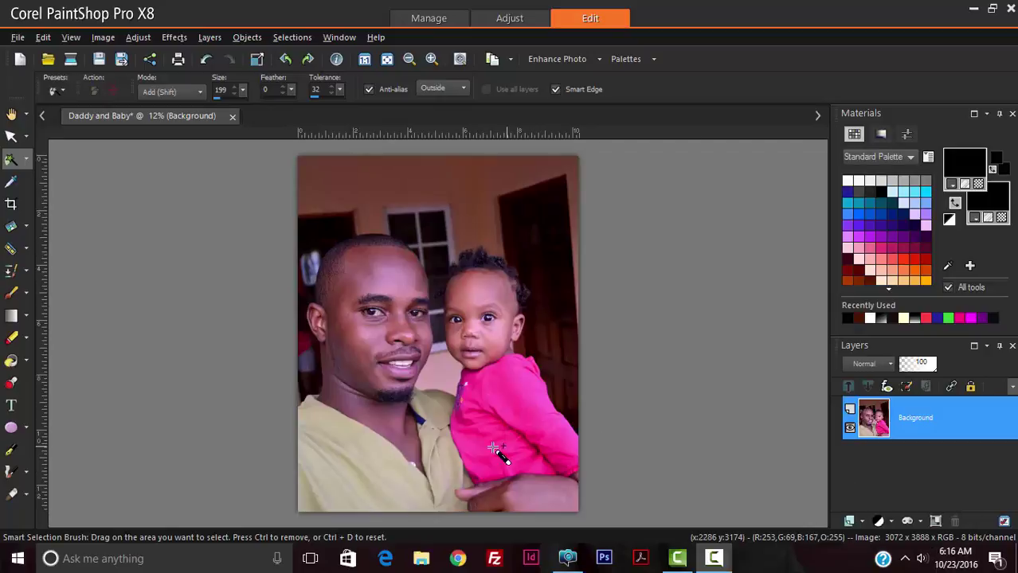
Step: Zoom the Daddy and Baby photo in and out, then bring up the selection tool list
{"action": "scroll", "coordinate": [311, 367], "scroll_direction": "up", "scroll_amount": 2}
{"action": "scroll", "coordinate": [310, 367], "scroll_direction": "down", "scroll_amount": 2}
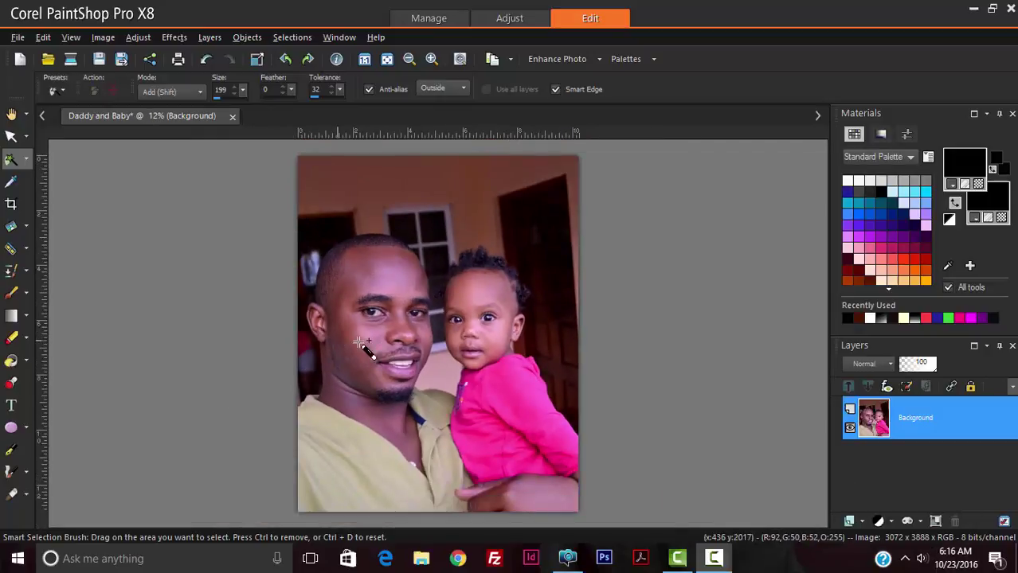
{"action": "scroll", "coordinate": [508, 366], "scroll_direction": "up", "scroll_amount": 2}
{"action": "scroll", "coordinate": [330, 357], "scroll_direction": "down", "scroll_amount": 2}
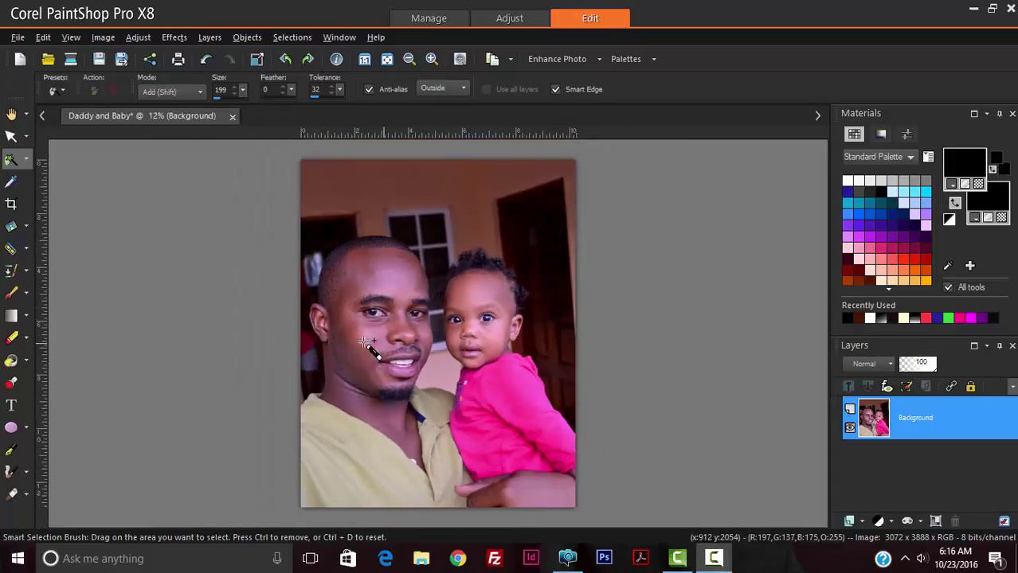
{"action": "left_click", "coordinate": [27, 161]}
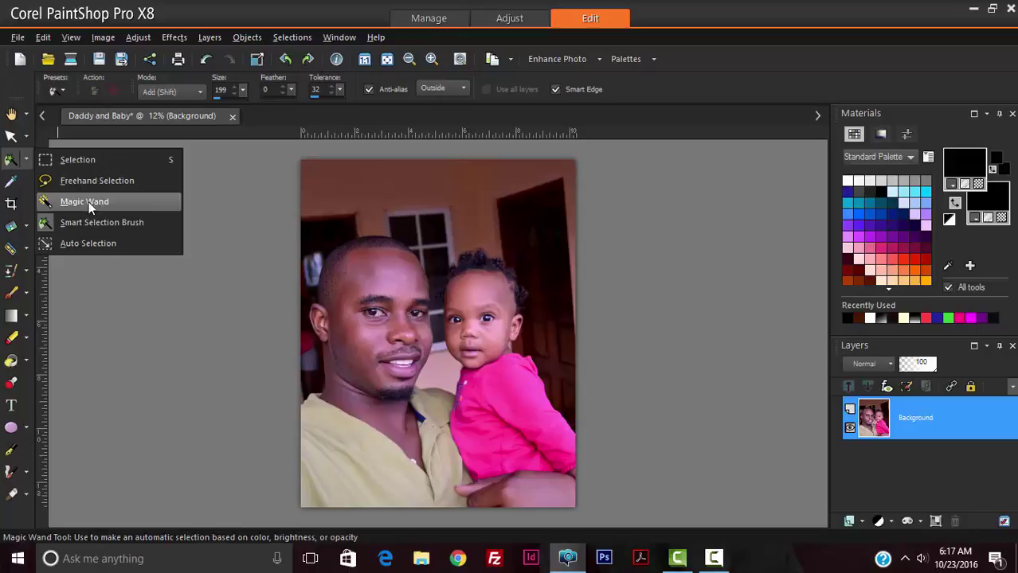
Step: Choose the Smart Selection Brush and brush over the man's shirt, face and head
{"action": "left_click", "coordinate": [90, 226]}
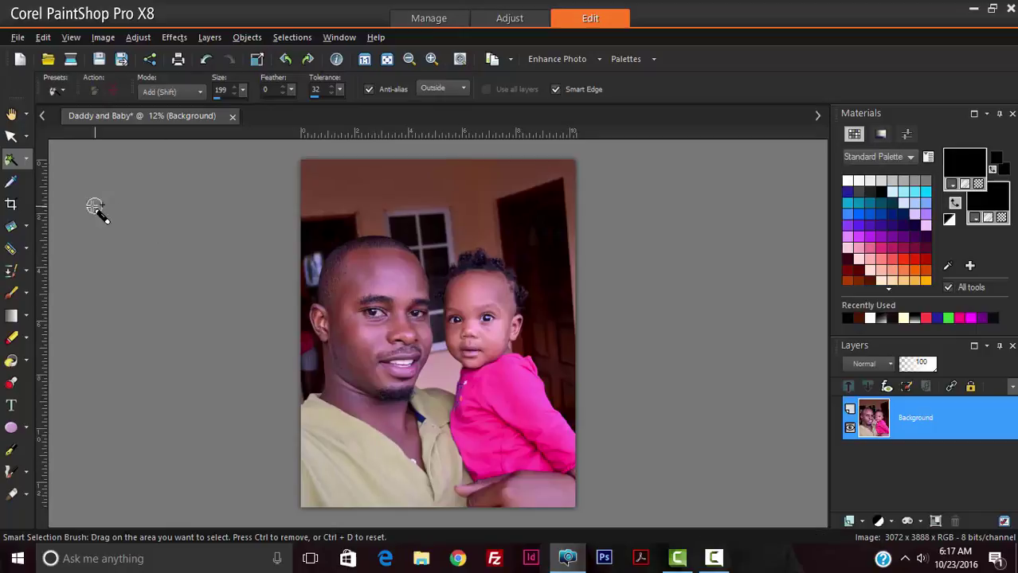
{"action": "left_click", "coordinate": [28, 162]}
{"action": "left_click", "coordinate": [16, 160]}
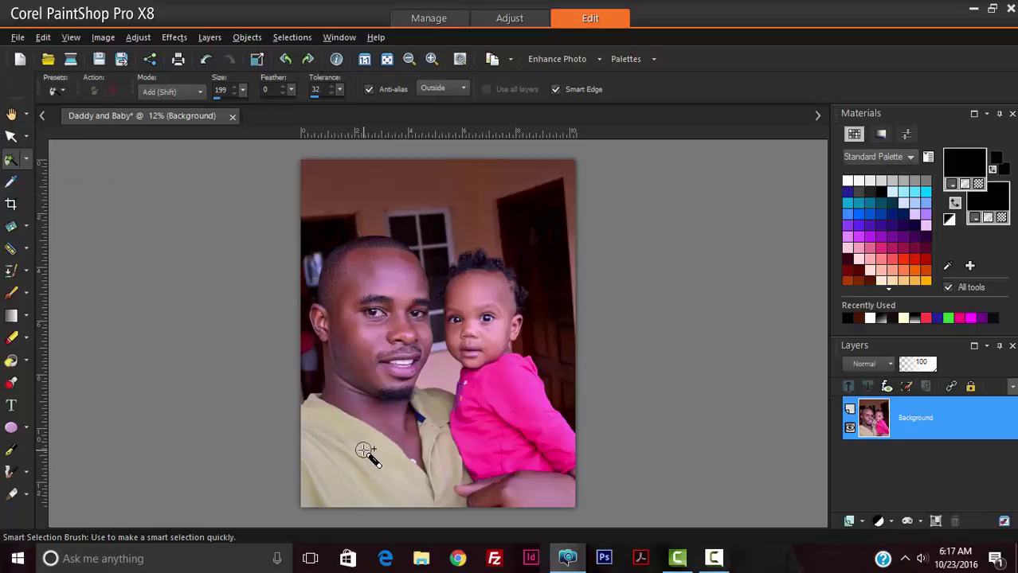
{"action": "mouse_move", "coordinate": [352, 471]}
{"action": "left_mouse_down"}
{"action": "mouse_move", "coordinate": [375, 419]}
{"action": "mouse_move", "coordinate": [377, 351]}
{"action": "left_mouse_up"}
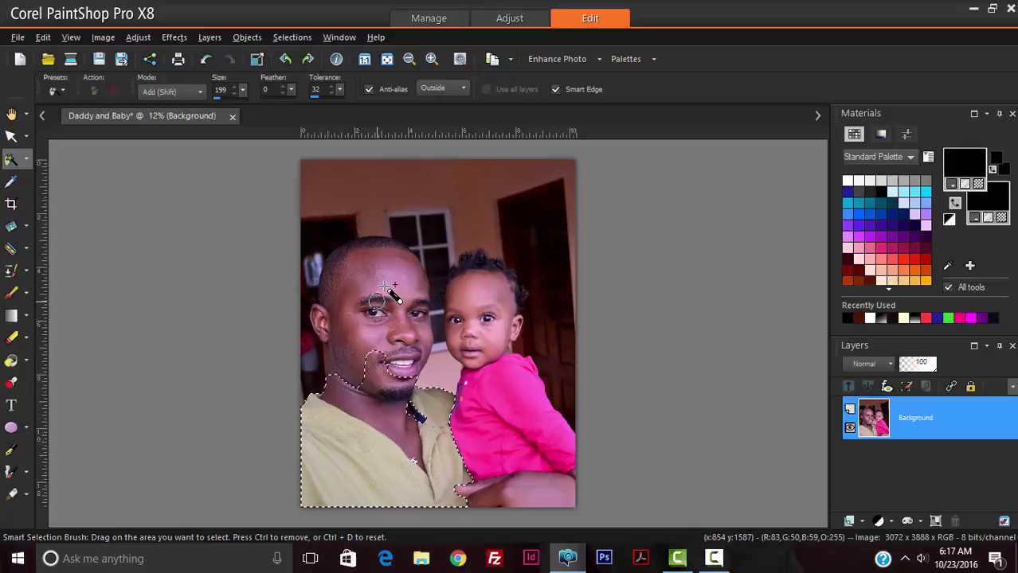
{"action": "left_click_drag", "start_coordinate": [386, 285], "coordinate": [386, 285]}
{"action": "scroll", "coordinate": [476, 406], "scroll_direction": "up", "scroll_amount": 2}
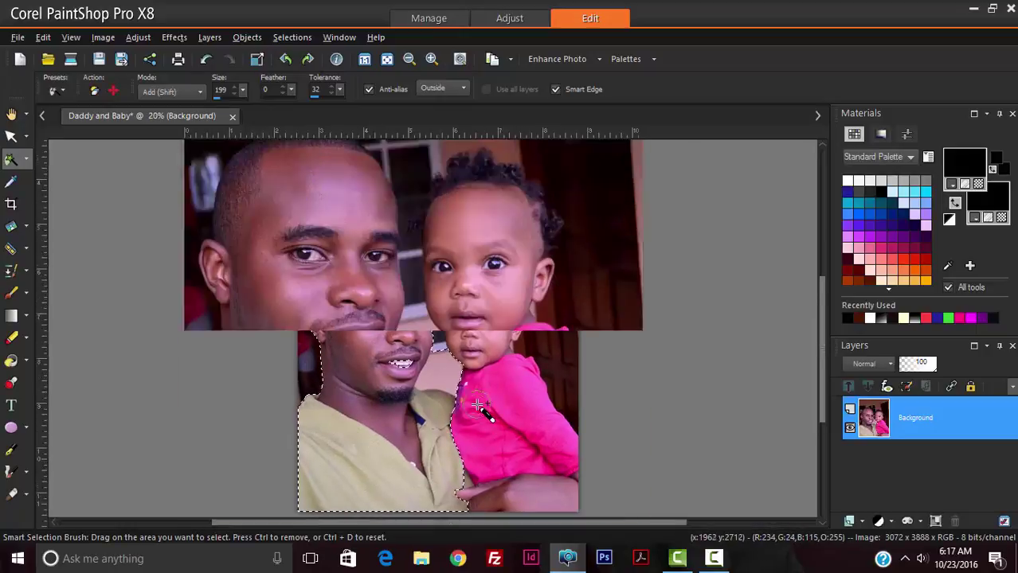
{"action": "scroll", "coordinate": [476, 406], "scroll_direction": "up", "scroll_amount": 1}
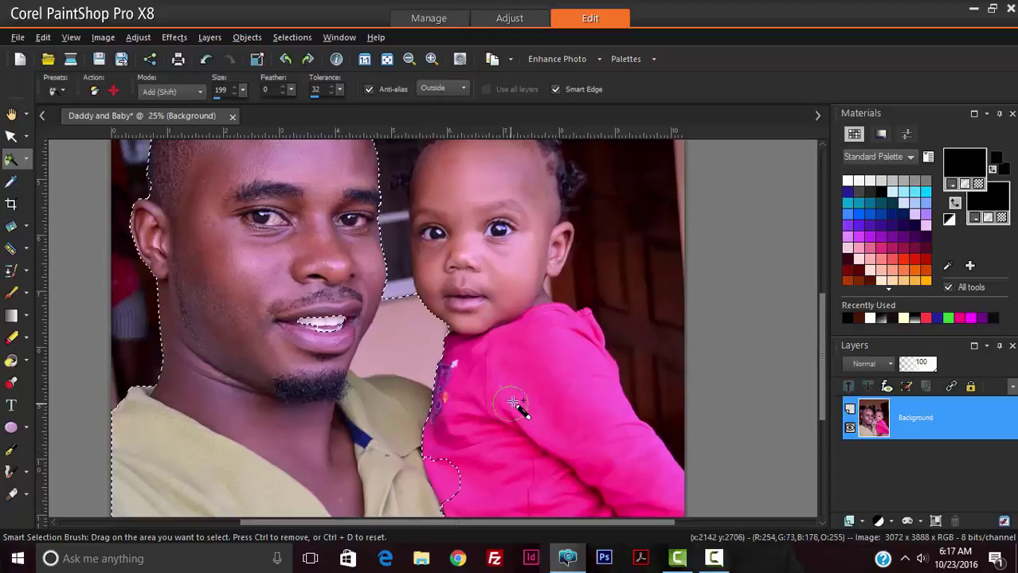
Step: Add the baby's pink shirt, arm, face, hair and the lower hand to the selection
{"action": "left_click_drag", "start_coordinate": [514, 402], "coordinate": [548, 364]}
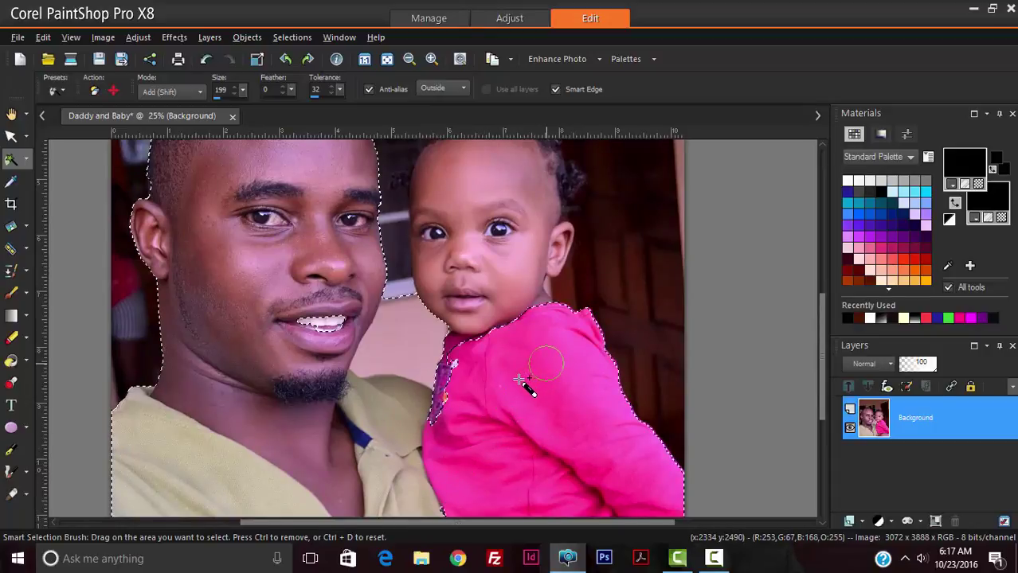
{"action": "scroll", "coordinate": [517, 379], "scroll_direction": "down", "scroll_amount": 2}
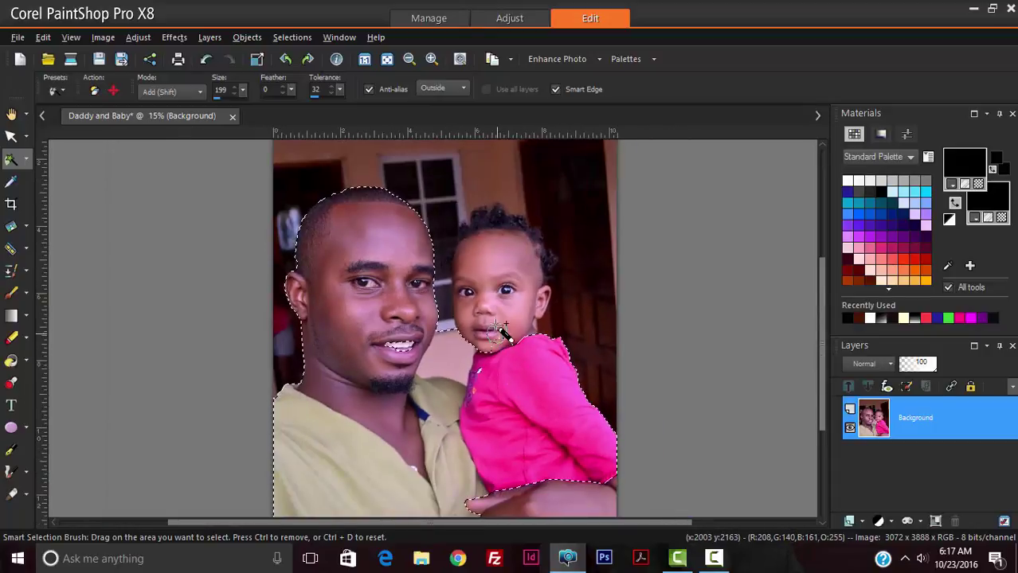
{"action": "left_click_drag", "start_coordinate": [497, 327], "coordinate": [503, 288]}
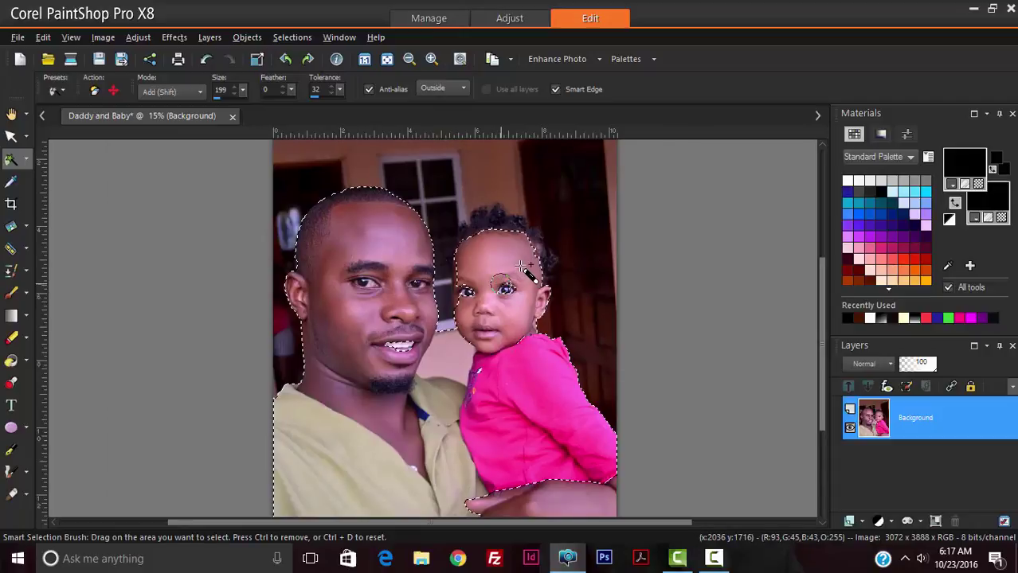
{"action": "scroll", "coordinate": [485, 239], "scroll_direction": "up", "scroll_amount": 1}
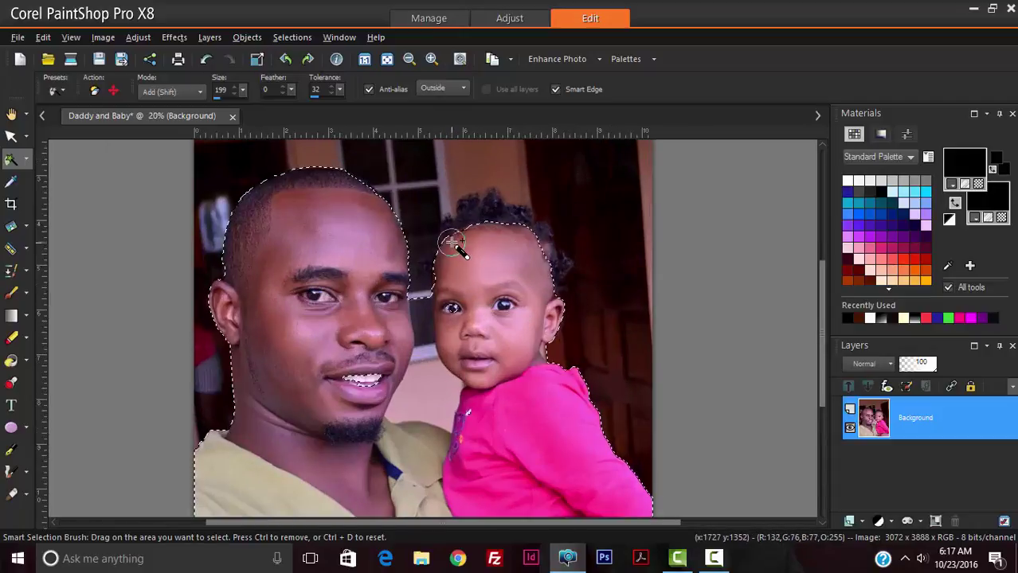
{"action": "mouse_move", "coordinate": [462, 233]}
{"action": "left_mouse_down"}
{"action": "mouse_move", "coordinate": [467, 209]}
{"action": "mouse_move", "coordinate": [482, 209]}
{"action": "mouse_move", "coordinate": [524, 237]}
{"action": "mouse_move", "coordinate": [534, 277]}
{"action": "mouse_move", "coordinate": [550, 255]}
{"action": "left_mouse_up"}
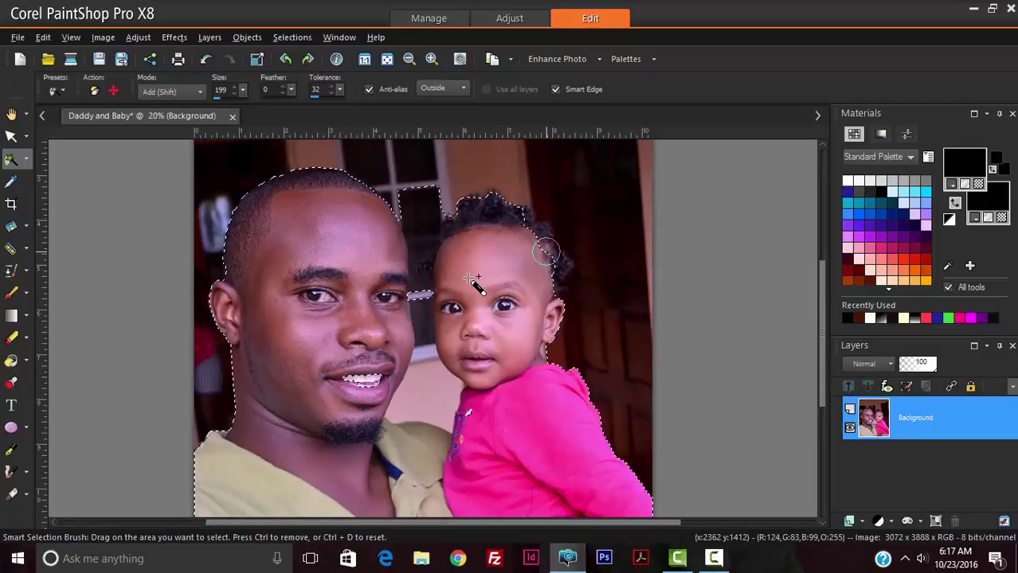
{"action": "scroll", "coordinate": [497, 284], "scroll_direction": "down", "scroll_amount": 2}
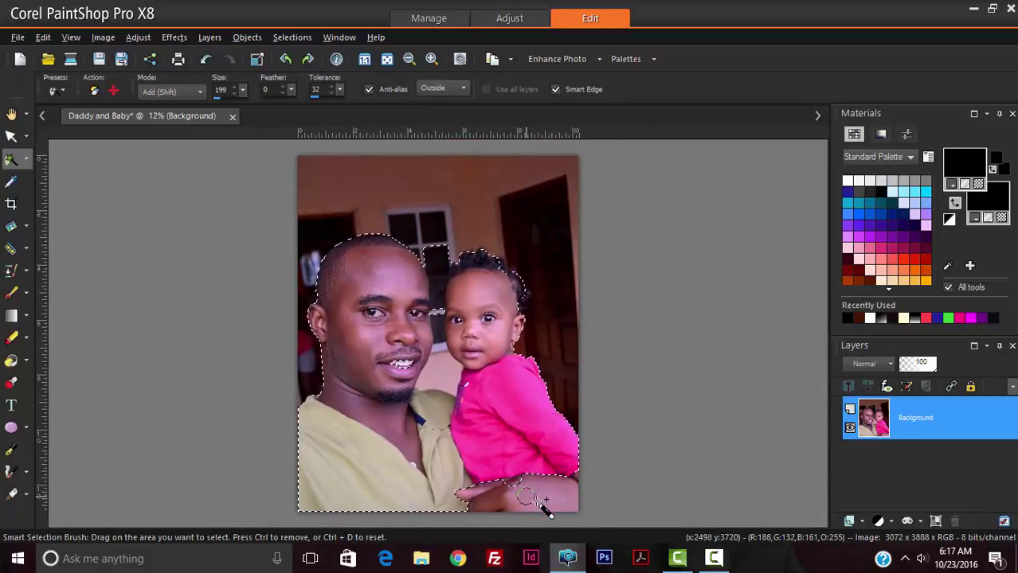
{"action": "left_click_drag", "start_coordinate": [540, 503], "coordinate": [582, 516]}
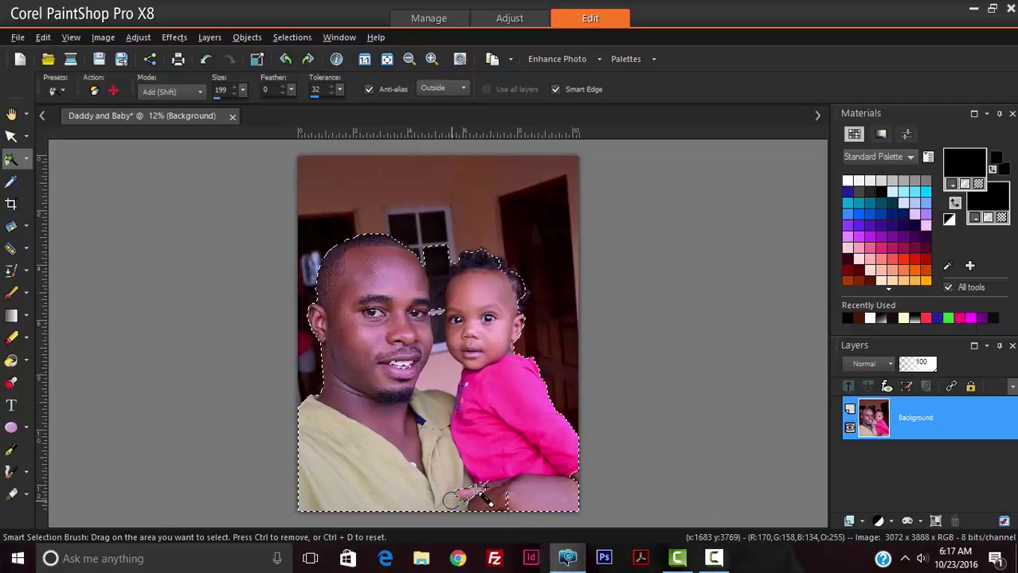
{"action": "scroll", "coordinate": [470, 487], "scroll_direction": "down", "scroll_amount": 1}
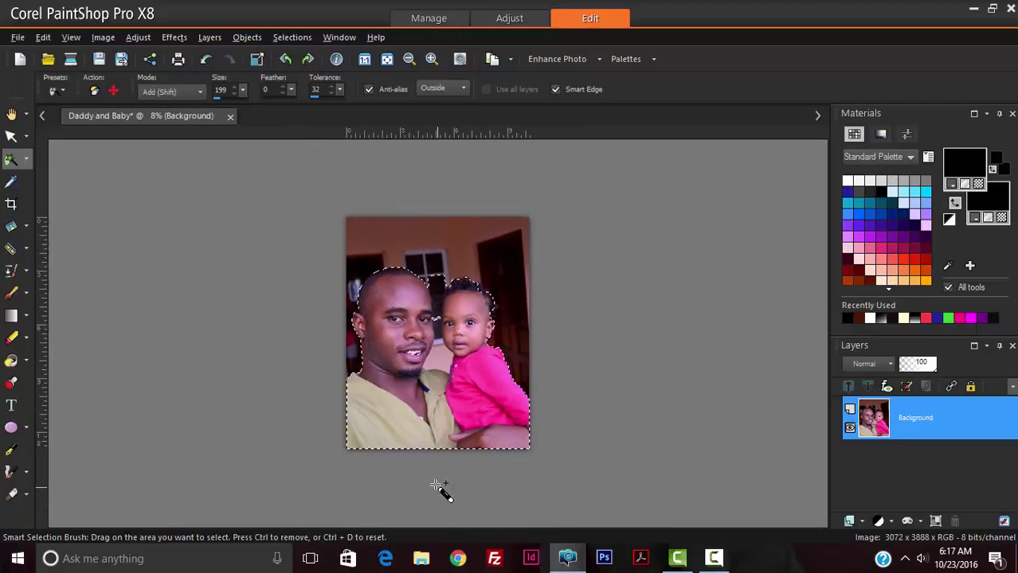
{"action": "scroll", "coordinate": [459, 349], "scroll_direction": "up", "scroll_amount": 2}
Step: Switch to the Freehand Selection tool, zoom in, and set its Mode to Add (Shift)
{"action": "left_click", "coordinate": [27, 159]}
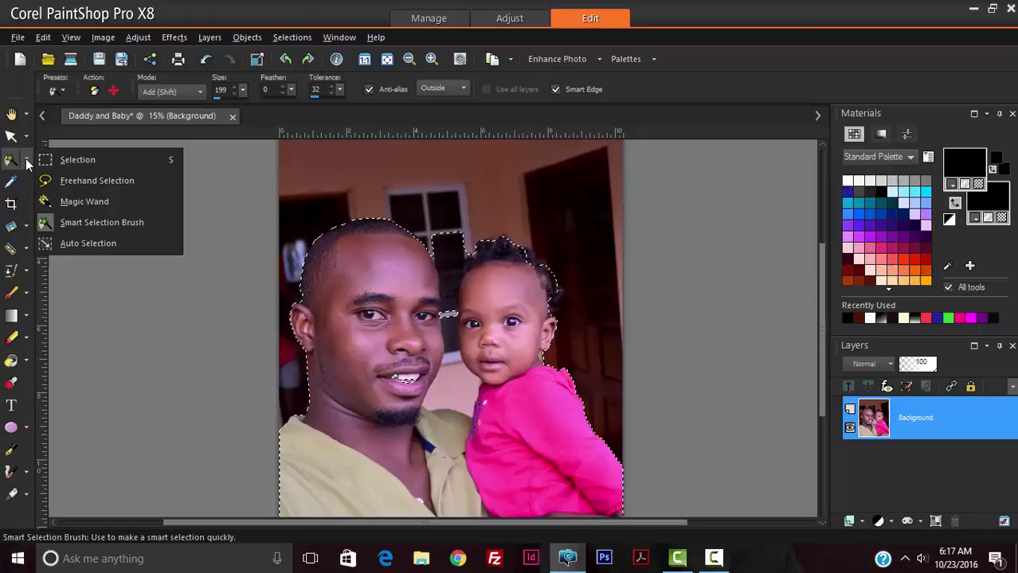
{"action": "left_click", "coordinate": [90, 180]}
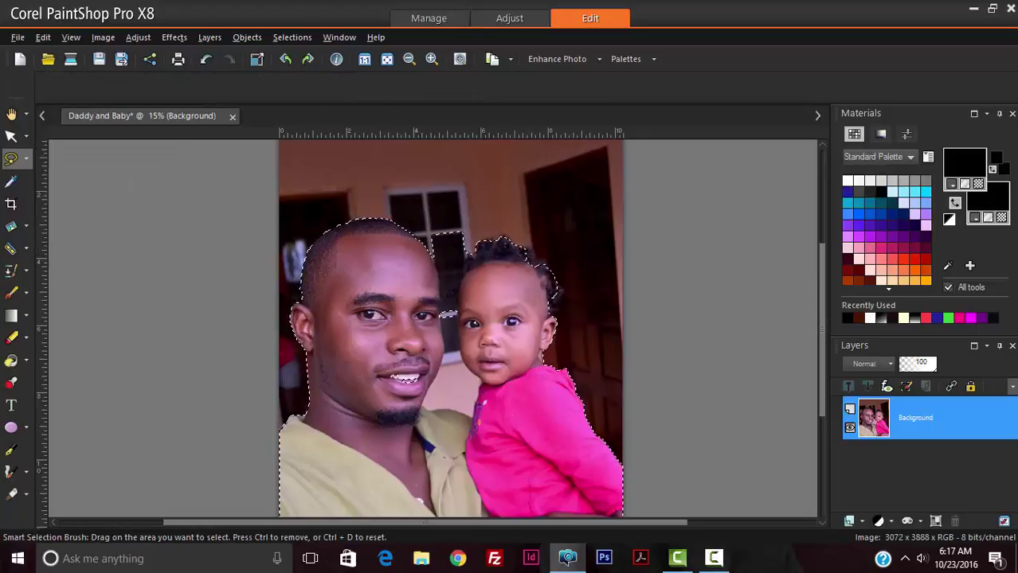
{"action": "scroll", "coordinate": [394, 231], "scroll_direction": "up", "scroll_amount": 5}
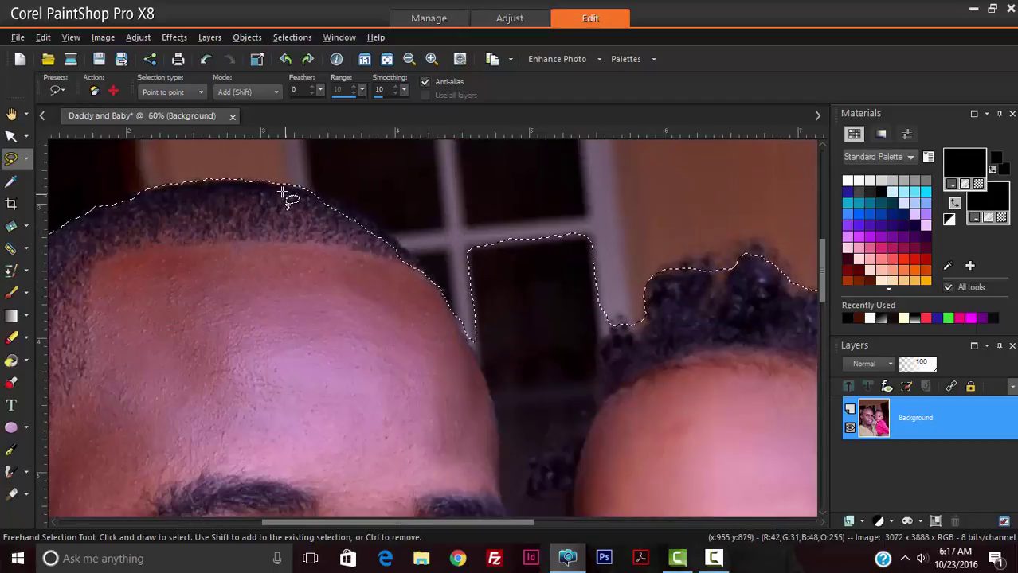
{"action": "left_click", "coordinate": [247, 90]}
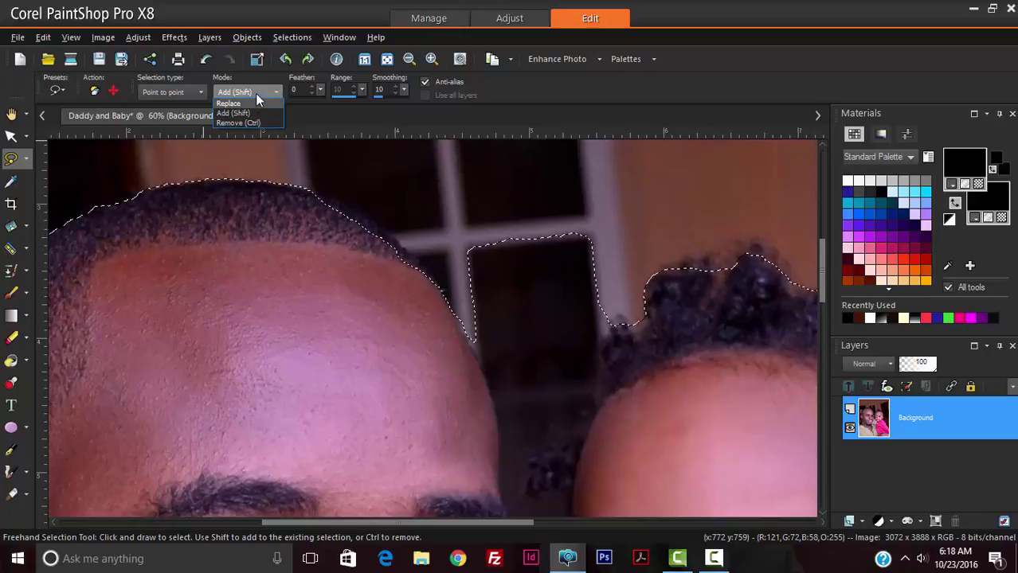
{"action": "left_click", "coordinate": [255, 91]}
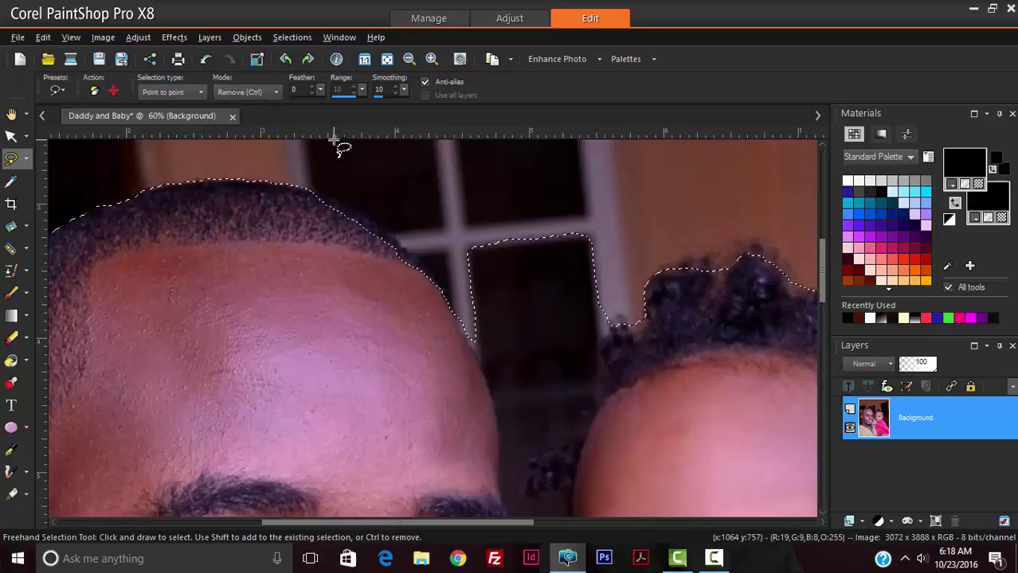
{"action": "key", "text": "ctrl"}
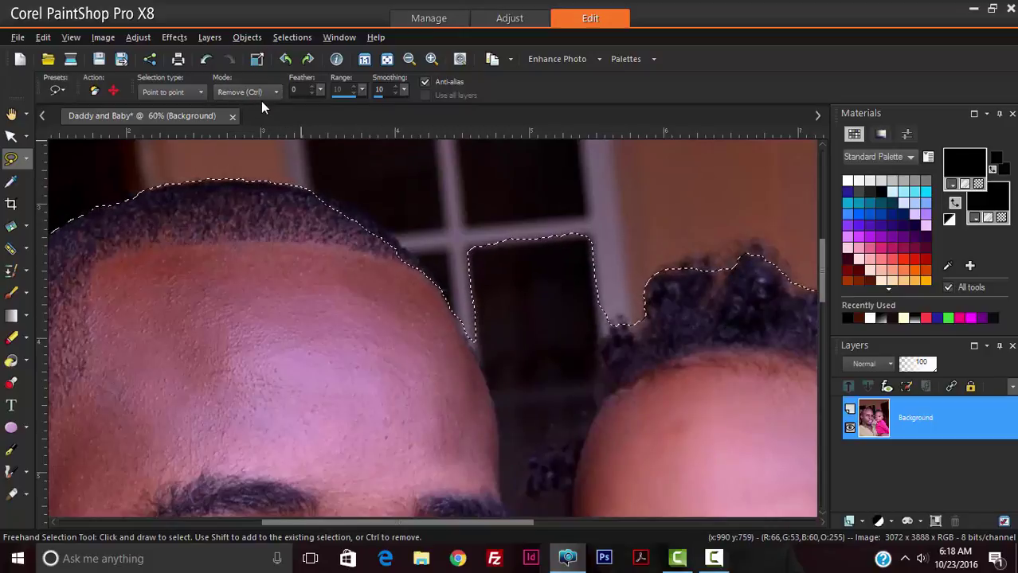
{"action": "left_click", "coordinate": [259, 93]}
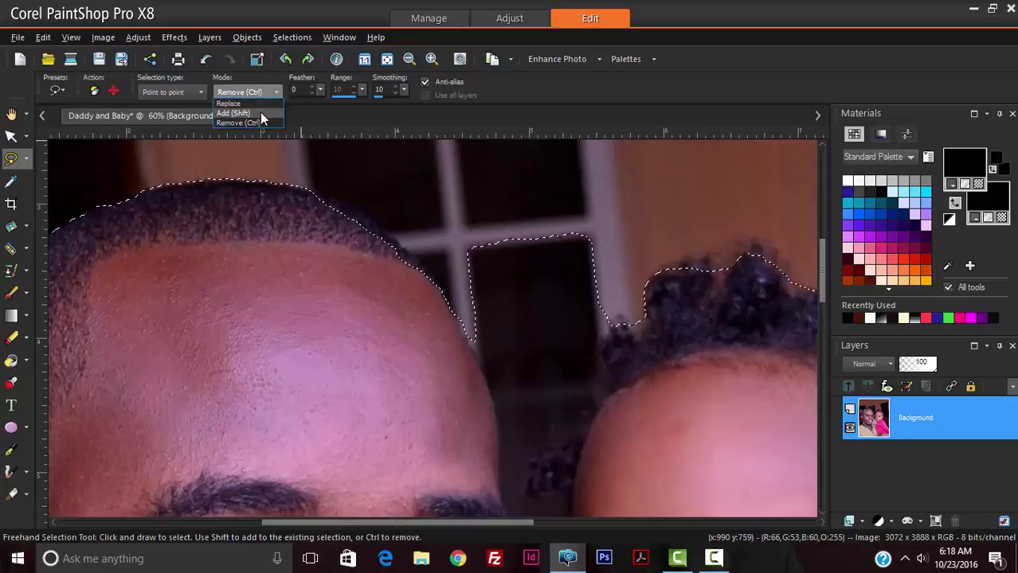
{"action": "left_click", "coordinate": [260, 113]}
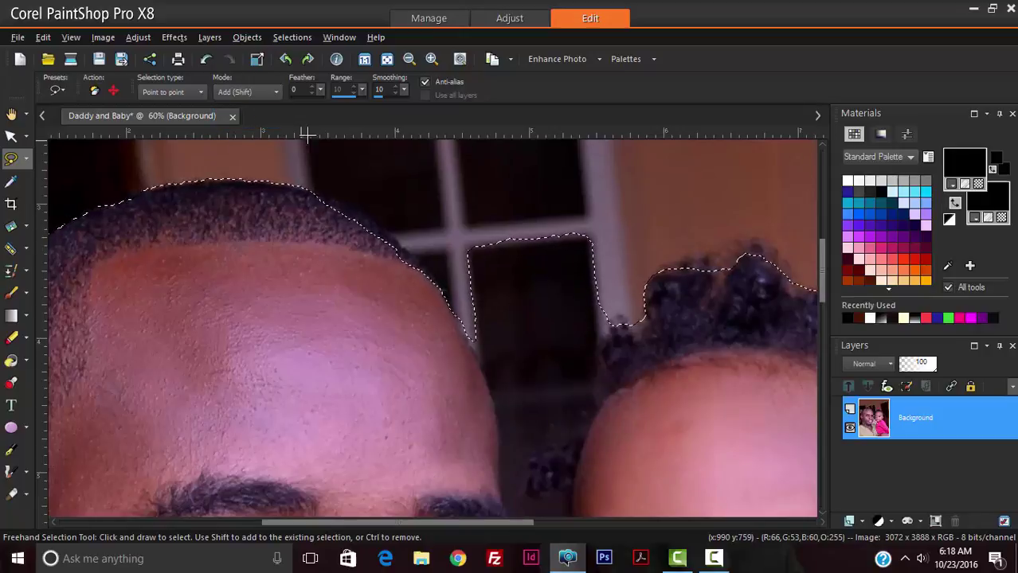
{"action": "key", "text": "ctrl"}
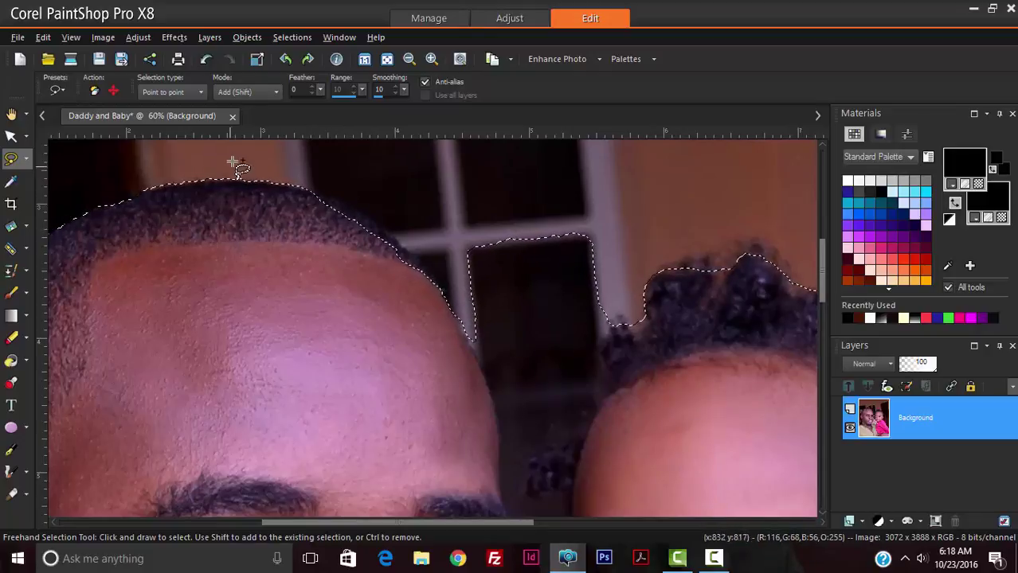
{"action": "left_click", "coordinate": [180, 94]}
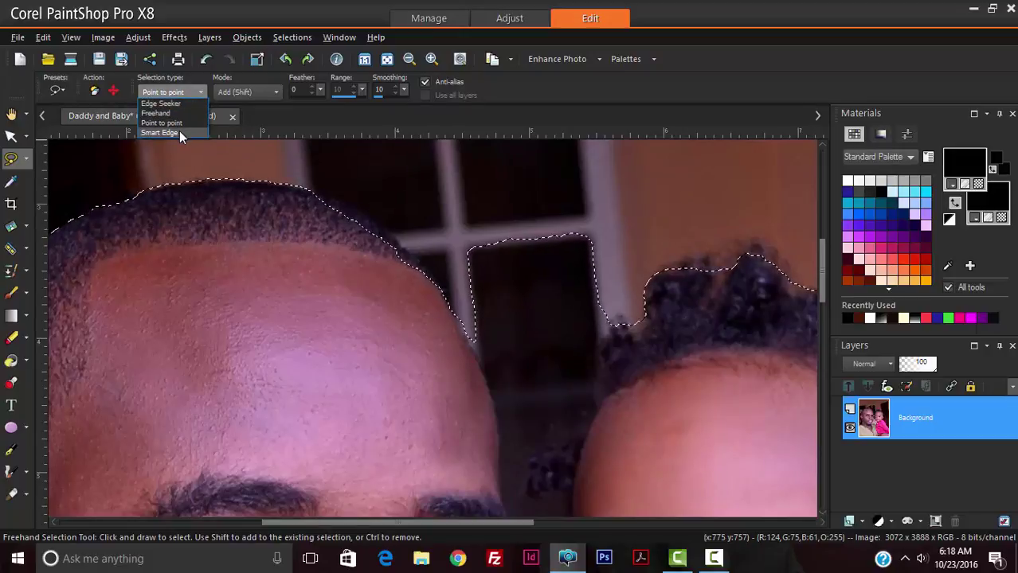
Step: Keep Point to point as the selection type and raise the smoothing three steps
{"action": "left_click", "coordinate": [179, 123]}
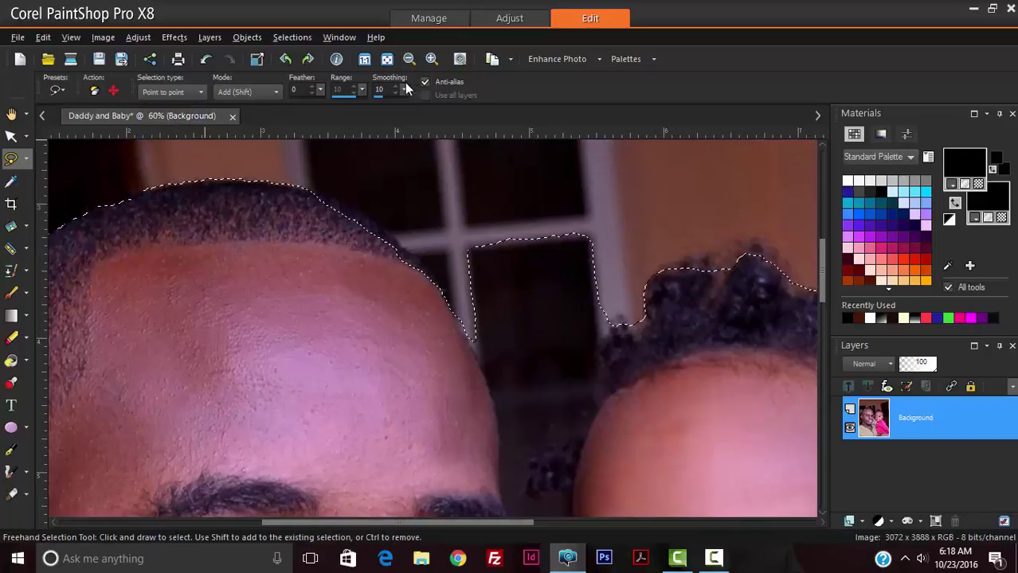
{"action": "left_click", "coordinate": [395, 88]}
{"action": "left_click", "coordinate": [396, 87]}
{"action": "left_click", "coordinate": [396, 87]}
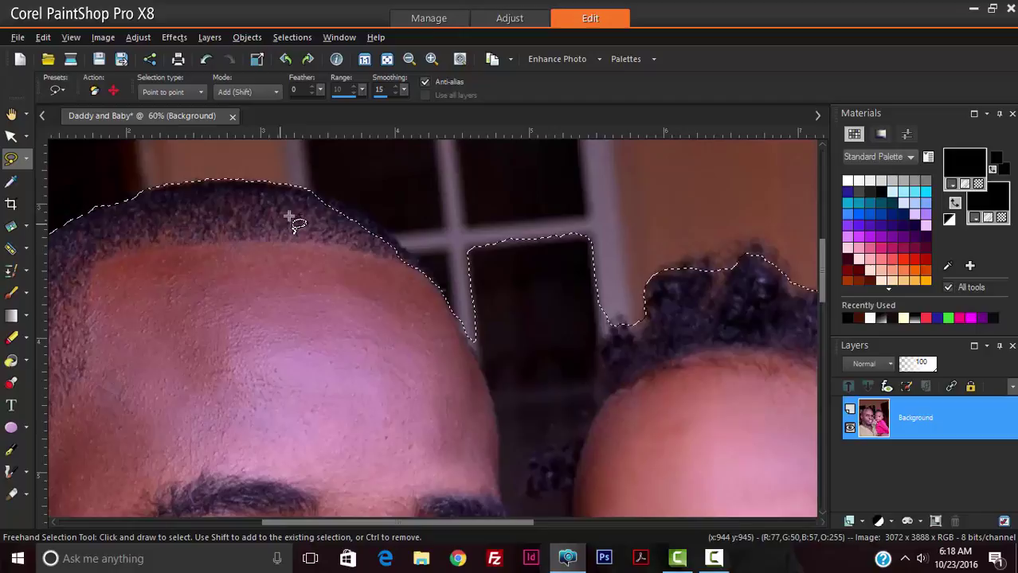
{"action": "scroll", "coordinate": [316, 195], "scroll_direction": "up", "scroll_amount": 3}
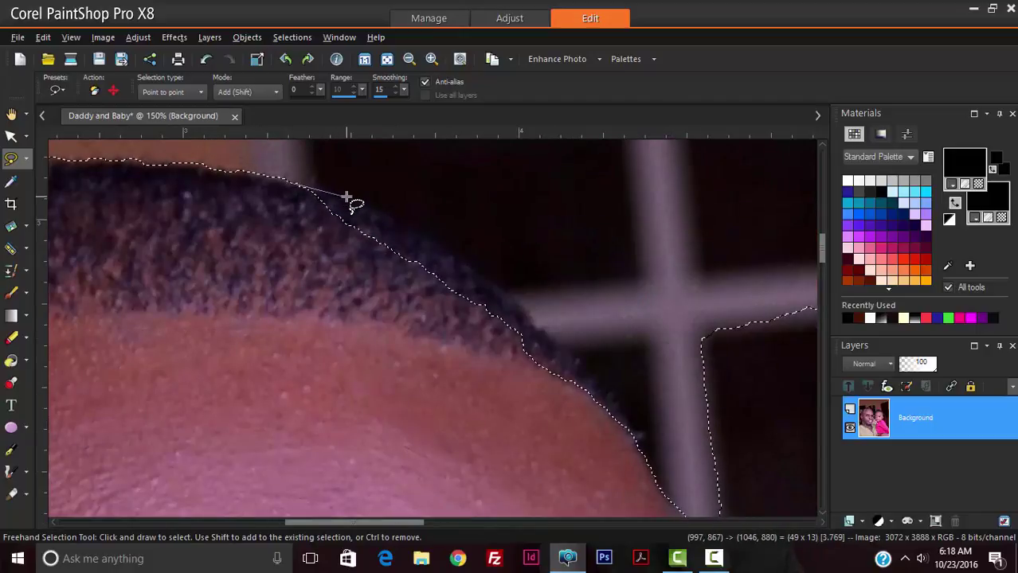
Step: Trace point-to-point along the man's hairline and double-click to add the hair strip
{"action": "left_click_drag", "start_coordinate": [348, 197], "coordinate": [417, 222]}
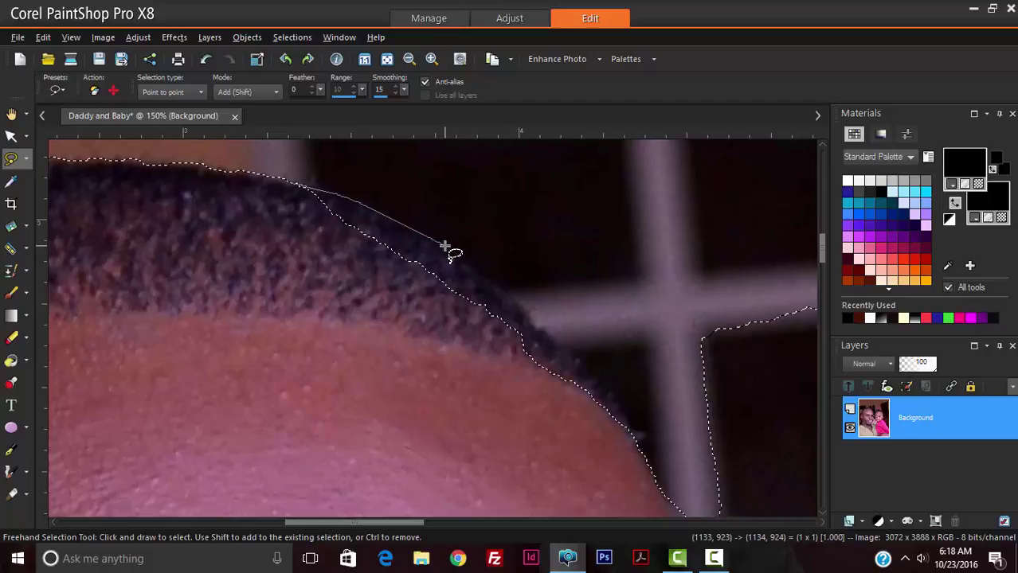
{"action": "left_click", "coordinate": [496, 285]}
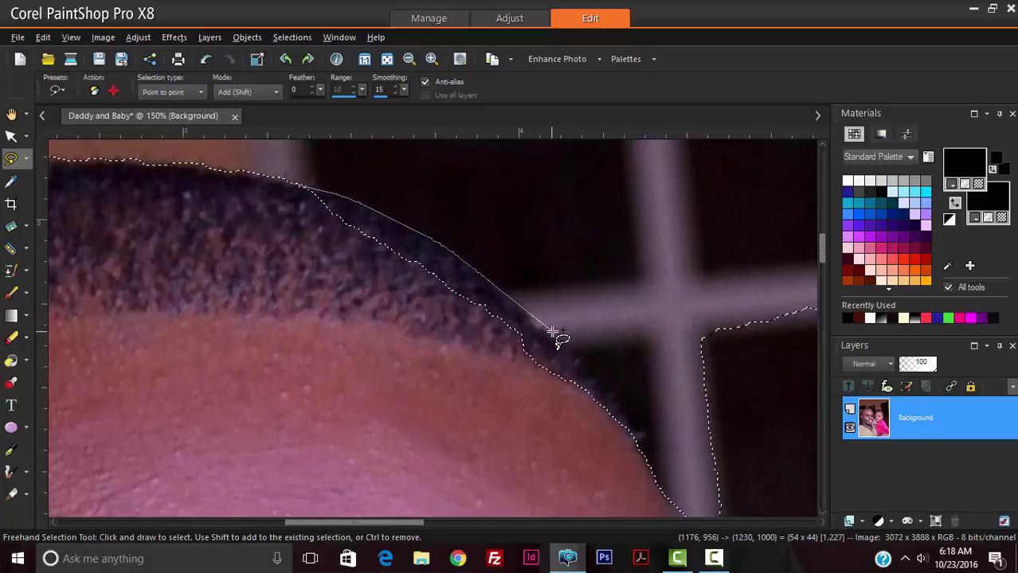
{"action": "left_click", "coordinate": [558, 338]}
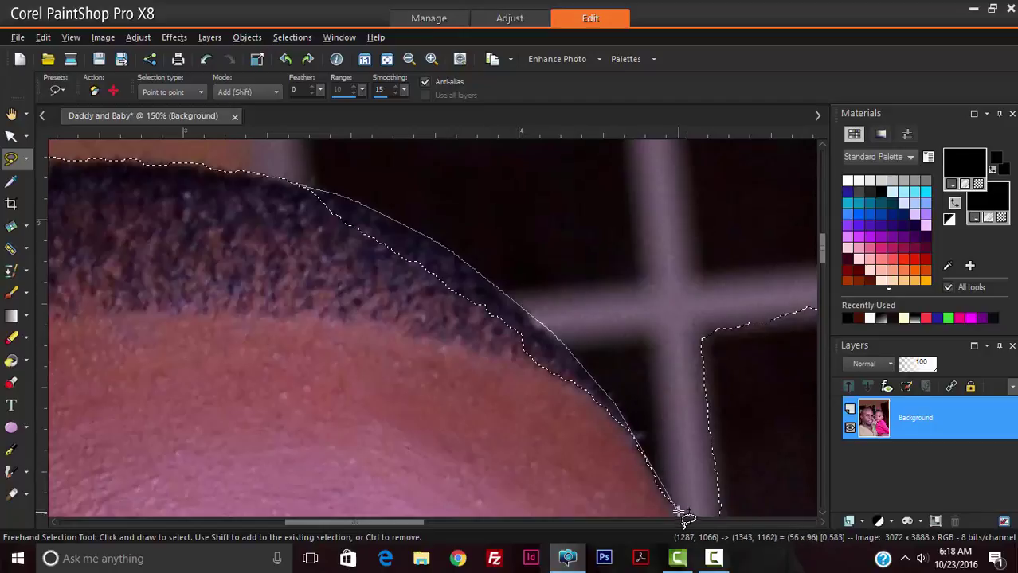
{"action": "left_click", "coordinate": [654, 487]}
{"action": "left_click", "coordinate": [447, 431]}
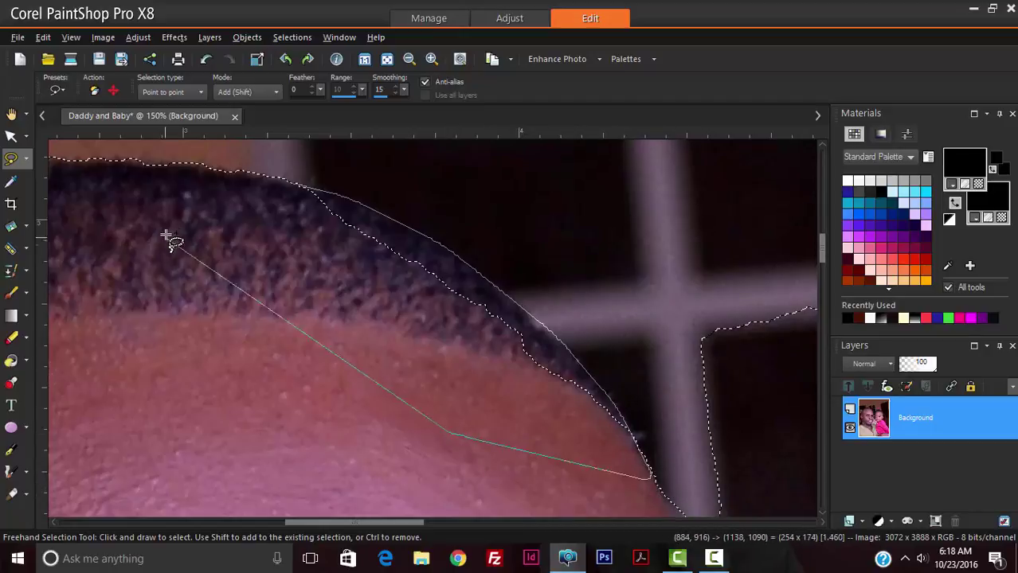
{"action": "left_click", "coordinate": [187, 208]}
{"action": "double_click", "coordinate": [227, 189]}
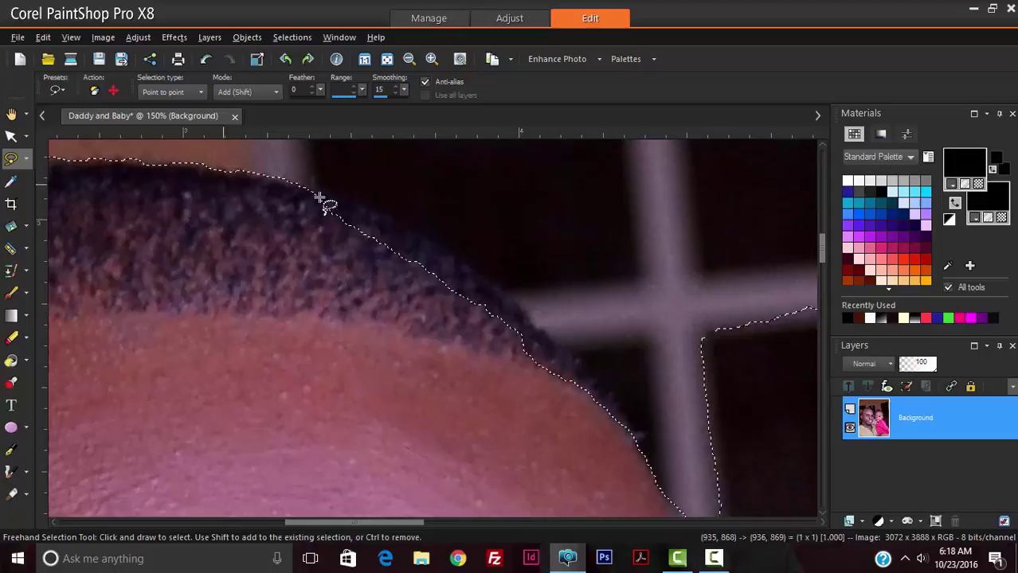
{"action": "scroll", "coordinate": [637, 351], "scroll_direction": "down", "scroll_amount": 5}
{"action": "scroll", "coordinate": [649, 359], "scroll_direction": "down", "scroll_amount": 3}
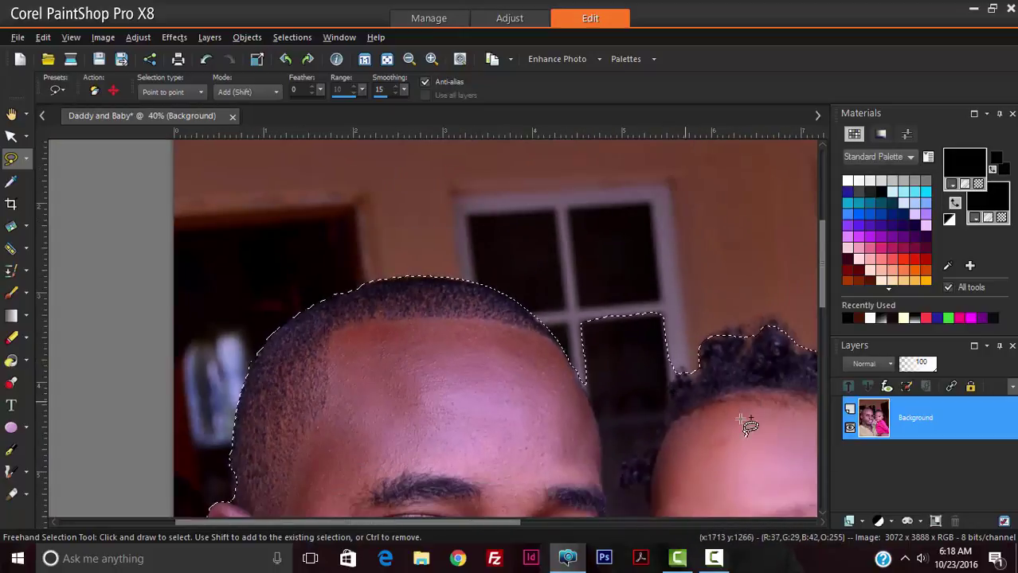
{"action": "scroll", "coordinate": [717, 419], "scroll_direction": "down", "scroll_amount": 2}
{"action": "scroll", "coordinate": [663, 416], "scroll_direction": "up", "scroll_amount": 5}
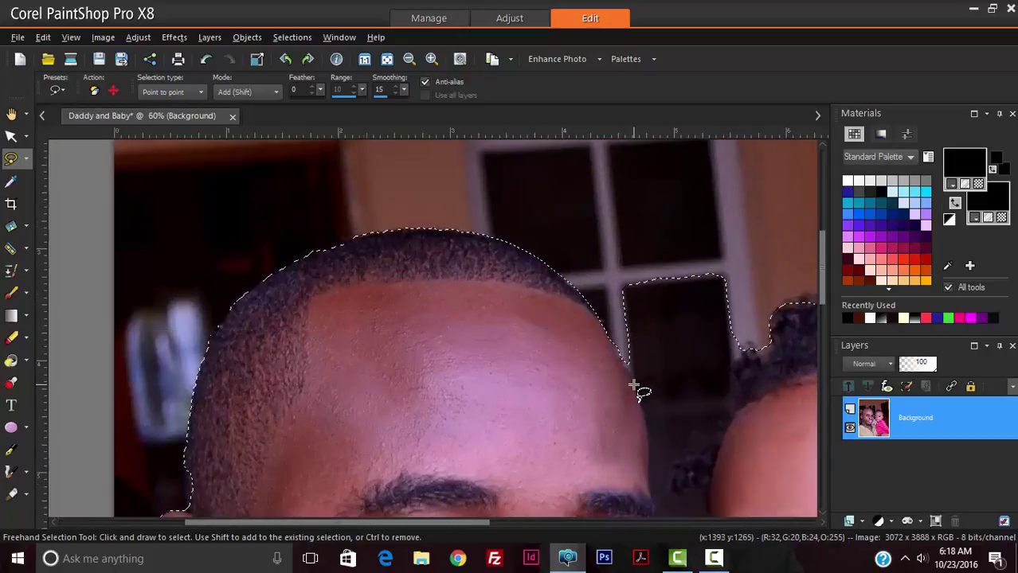
{"action": "scroll", "coordinate": [608, 341], "scroll_direction": "up", "scroll_amount": 3}
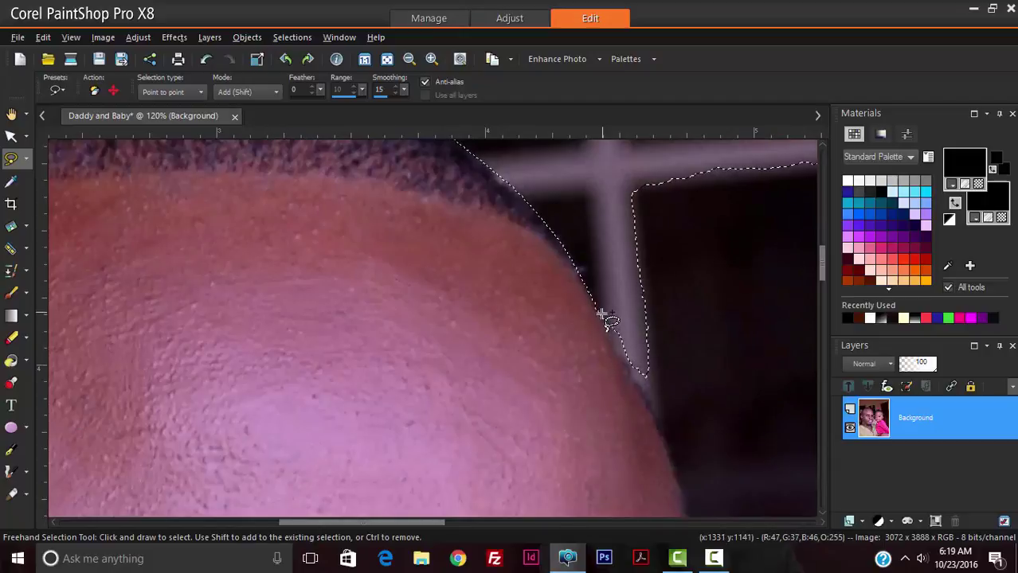
Step: Start another outline down the side of the man's head, then cancel it with Esc
{"action": "left_click", "coordinate": [603, 307]}
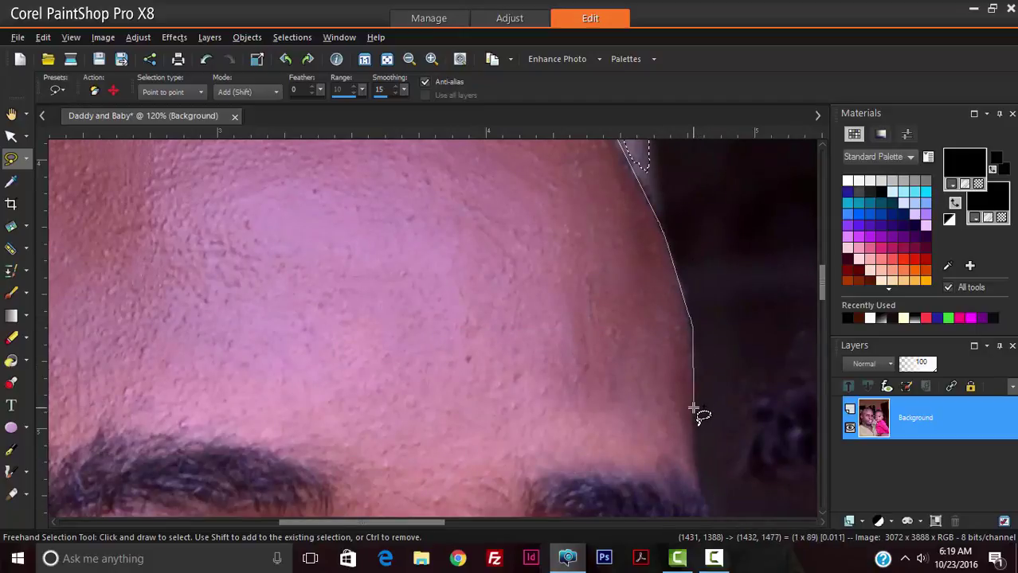
{"action": "left_click", "coordinate": [701, 495]}
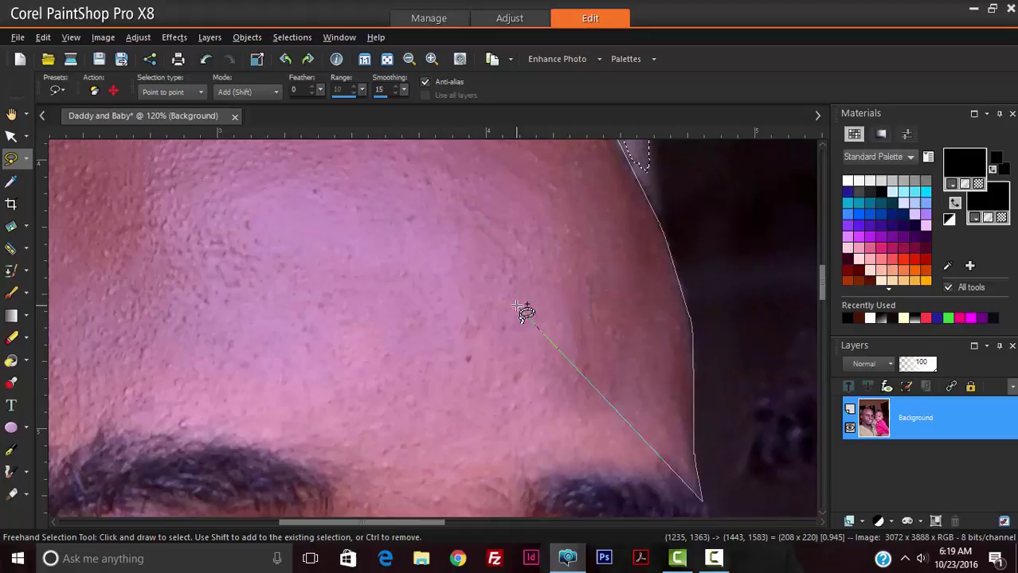
{"action": "key", "text": "Escape"}
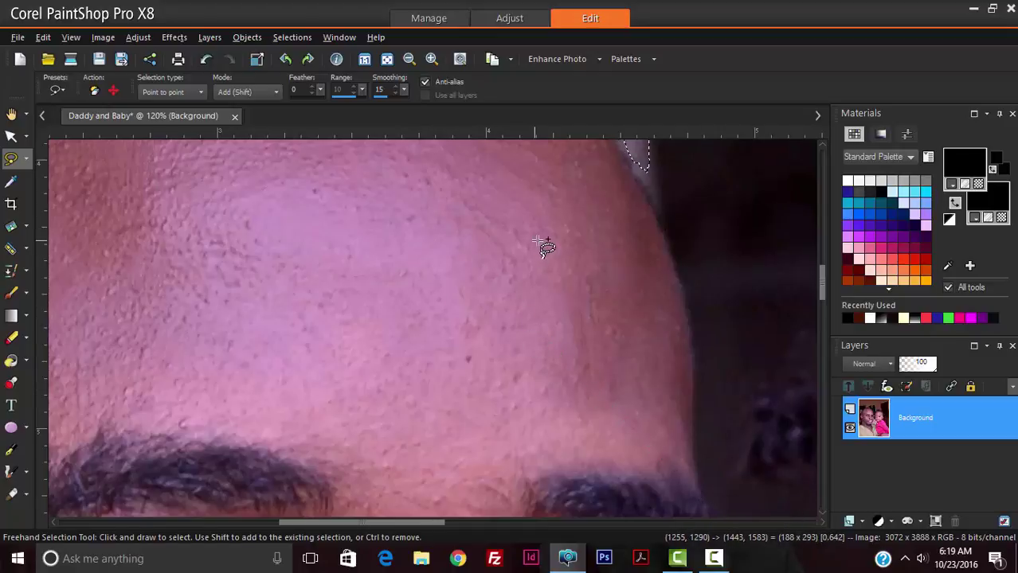
{"action": "scroll", "coordinate": [722, 239], "scroll_direction": "down", "scroll_amount": 2}
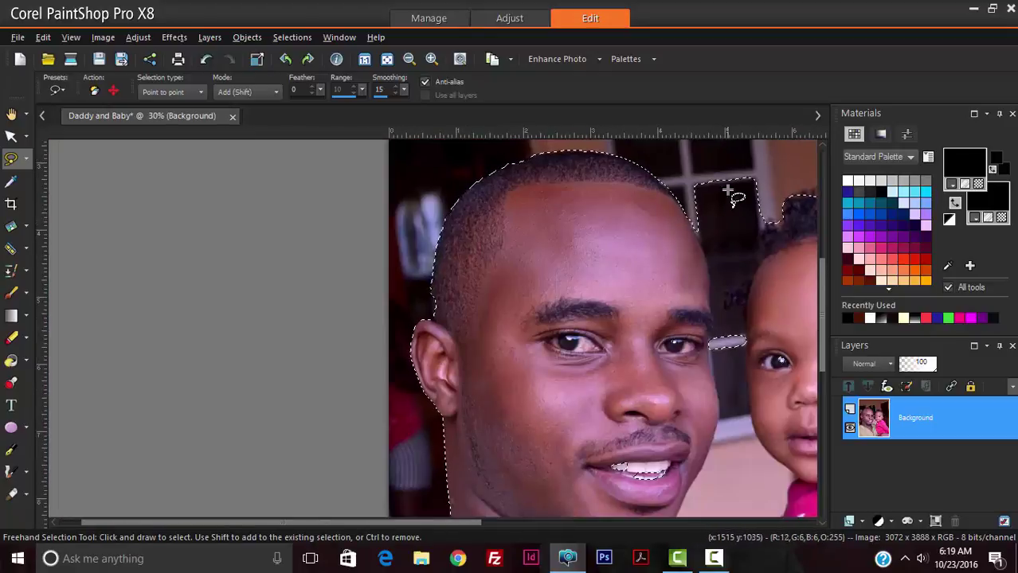
{"action": "scroll", "coordinate": [754, 263], "scroll_direction": "down", "scroll_amount": 1}
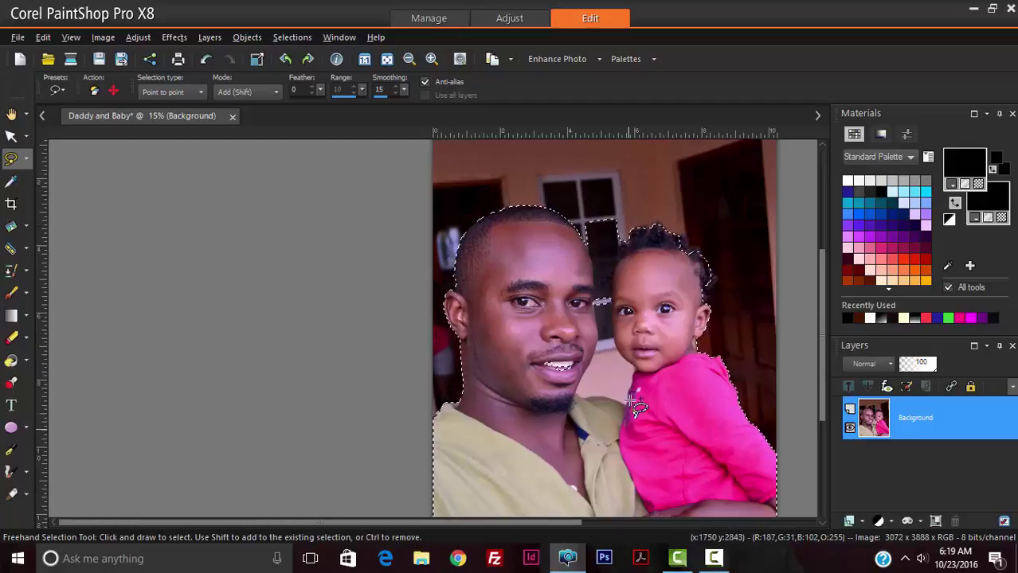
{"action": "scroll", "coordinate": [621, 282], "scroll_direction": "up", "scroll_amount": 3}
{"action": "scroll", "coordinate": [596, 239], "scroll_direction": "down", "scroll_amount": 1}
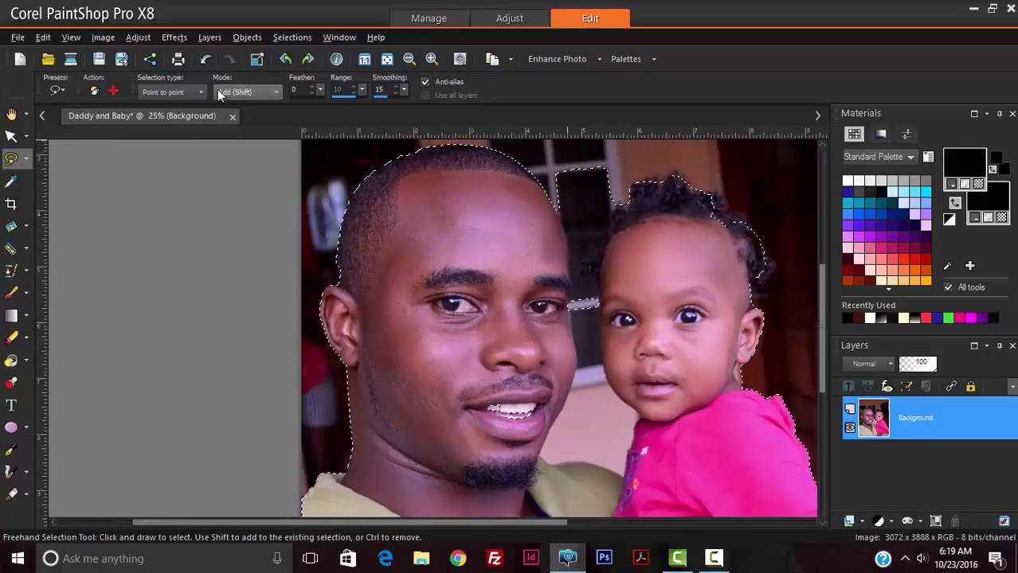
{"action": "scroll", "coordinate": [231, 92], "scroll_direction": "down", "scroll_amount": 1}
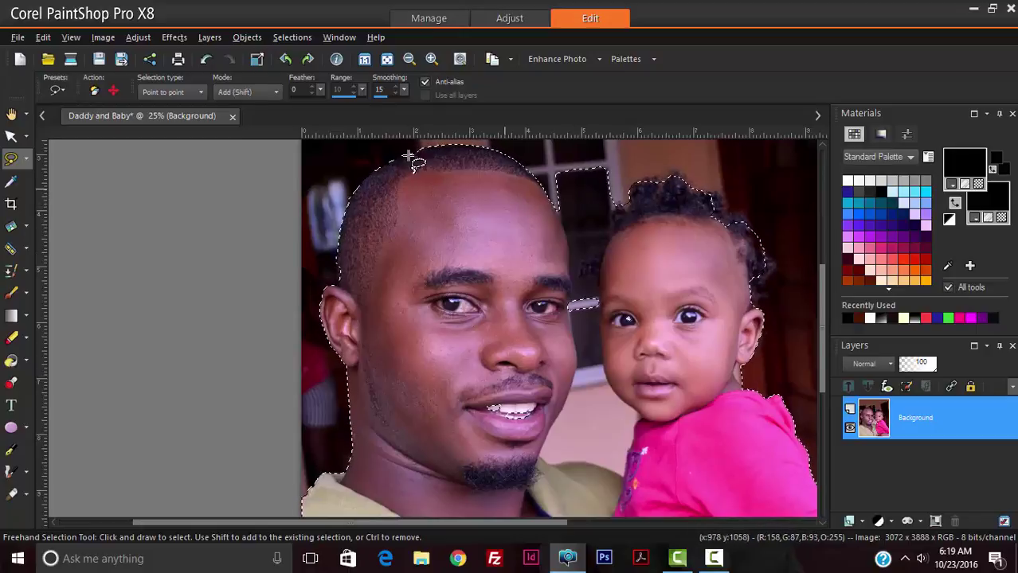
{"action": "scroll", "coordinate": [231, 92], "scroll_direction": "up", "scroll_amount": 1}
{"action": "left_click", "coordinate": [231, 92]}
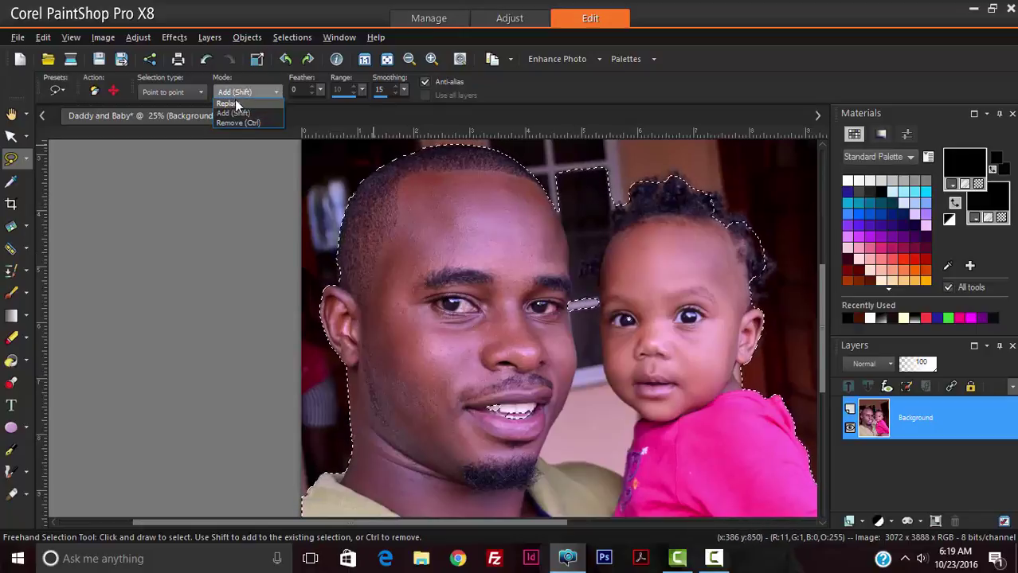
Step: Switch Mode to Remove (Ctrl) and cut a small outline along the man's head edge
{"action": "left_click", "coordinate": [243, 124]}
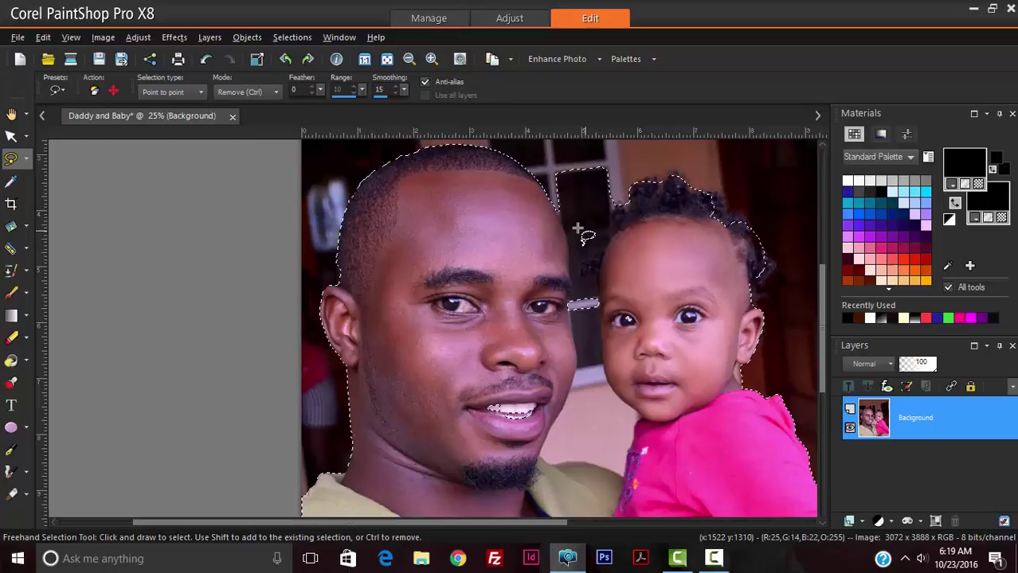
{"action": "left_click", "coordinate": [557, 209]}
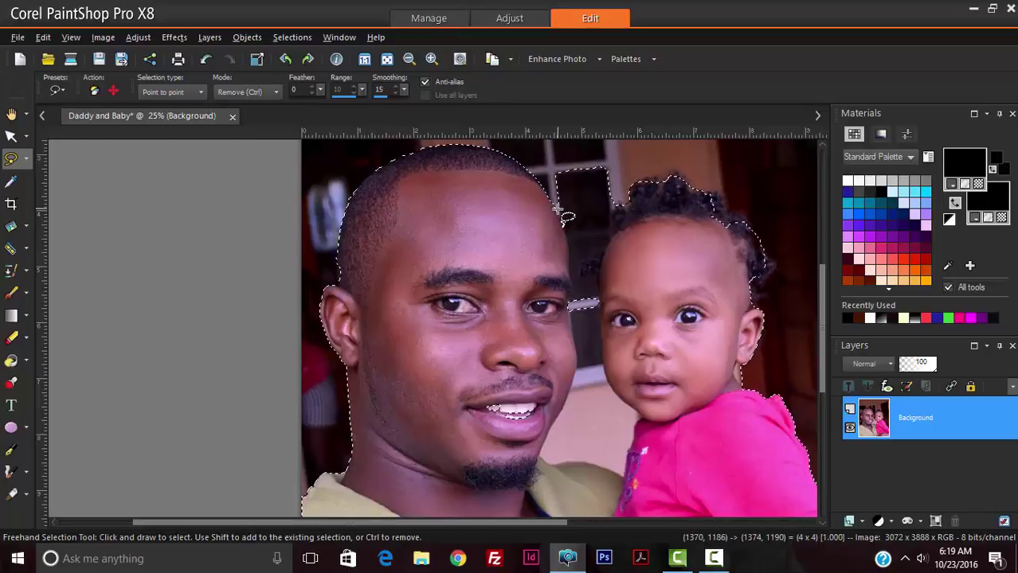
{"action": "double_click", "coordinate": [570, 309]}
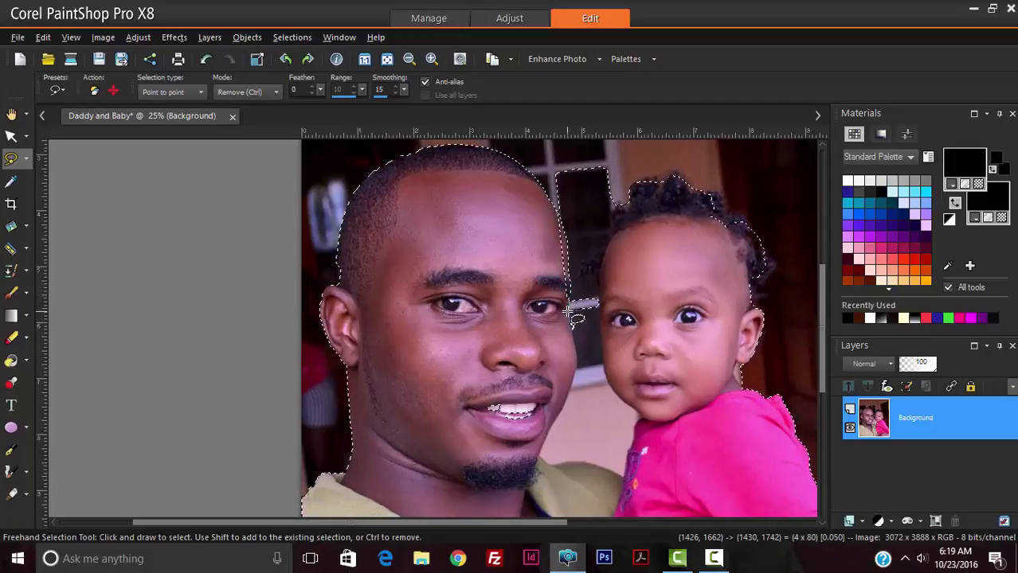
Step: Trace down the man's cheek and shoulder, up the baby's head to the window frame, removing that gap
{"action": "left_click", "coordinate": [573, 365]}
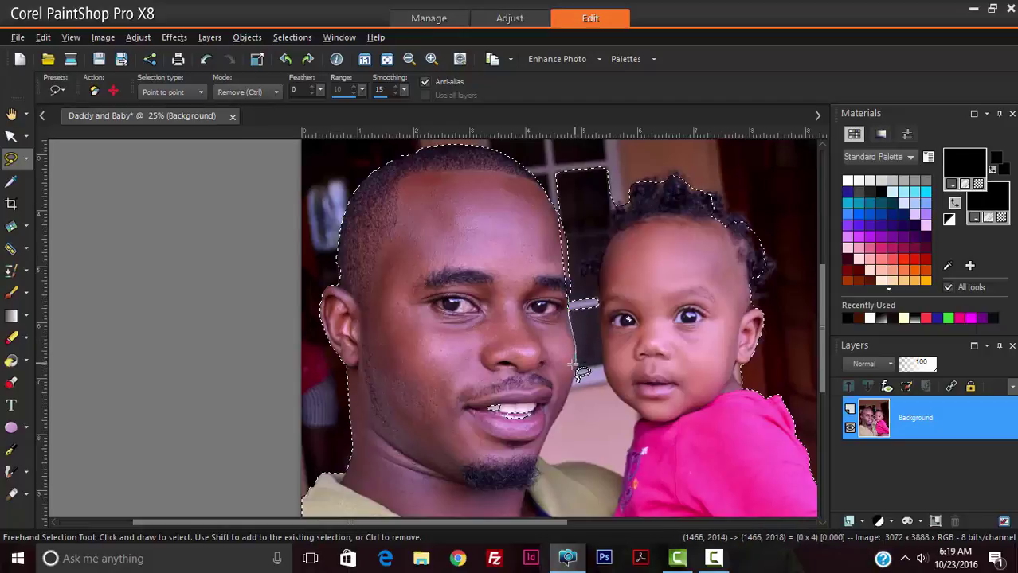
{"action": "left_click", "coordinate": [556, 422]}
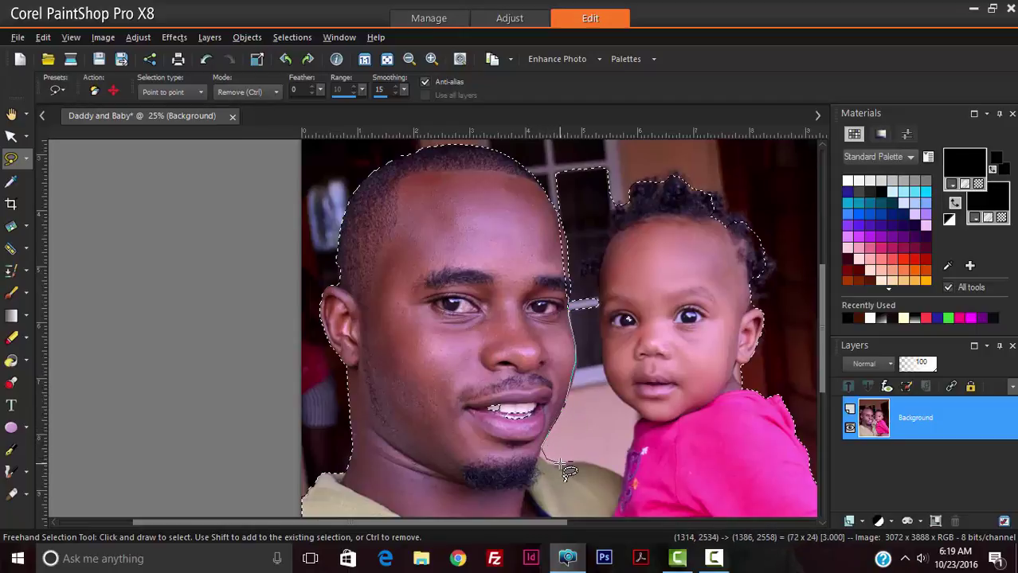
{"action": "left_click", "coordinate": [590, 468]}
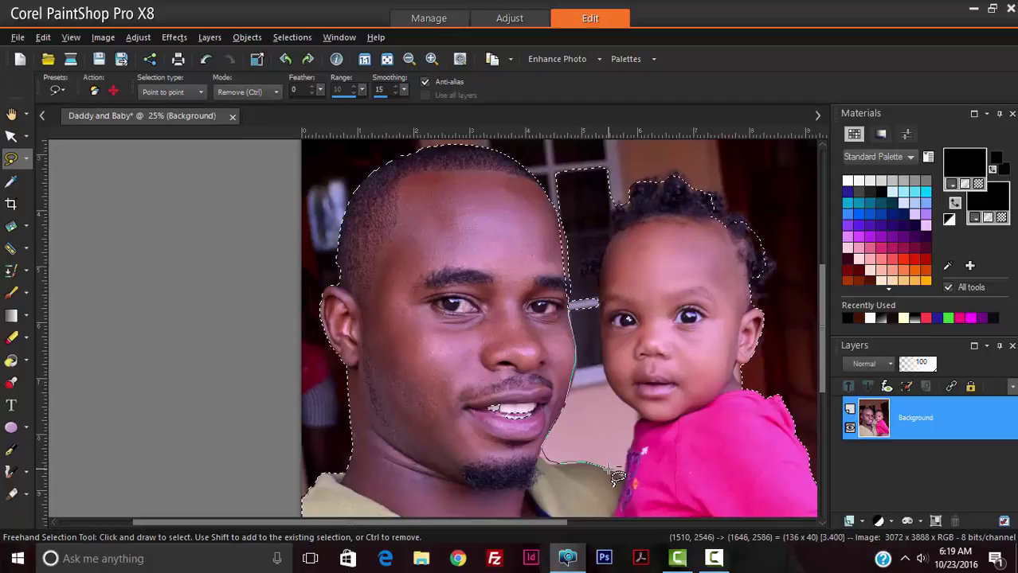
{"action": "left_click", "coordinate": [609, 468]}
{"action": "left_click", "coordinate": [635, 452]}
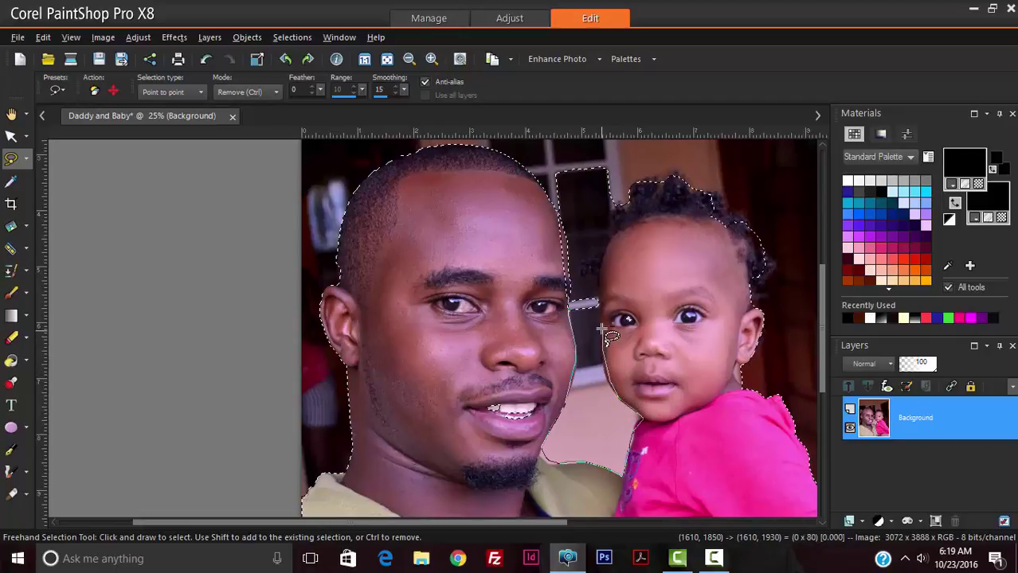
{"action": "left_click", "coordinate": [594, 276]}
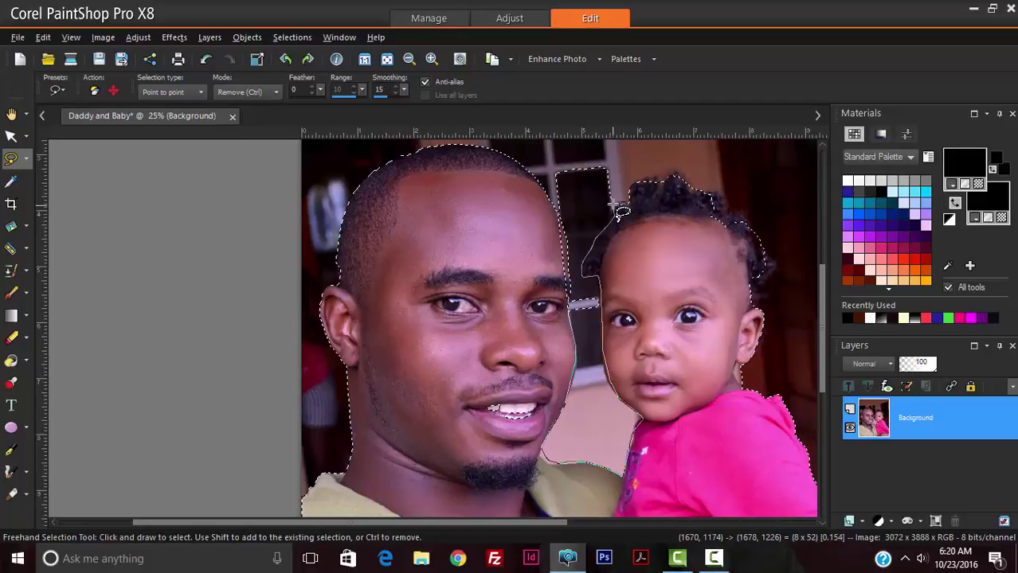
{"action": "left_click", "coordinate": [618, 151]}
{"action": "scroll", "coordinate": [589, 155], "scroll_direction": "up", "scroll_amount": 1}
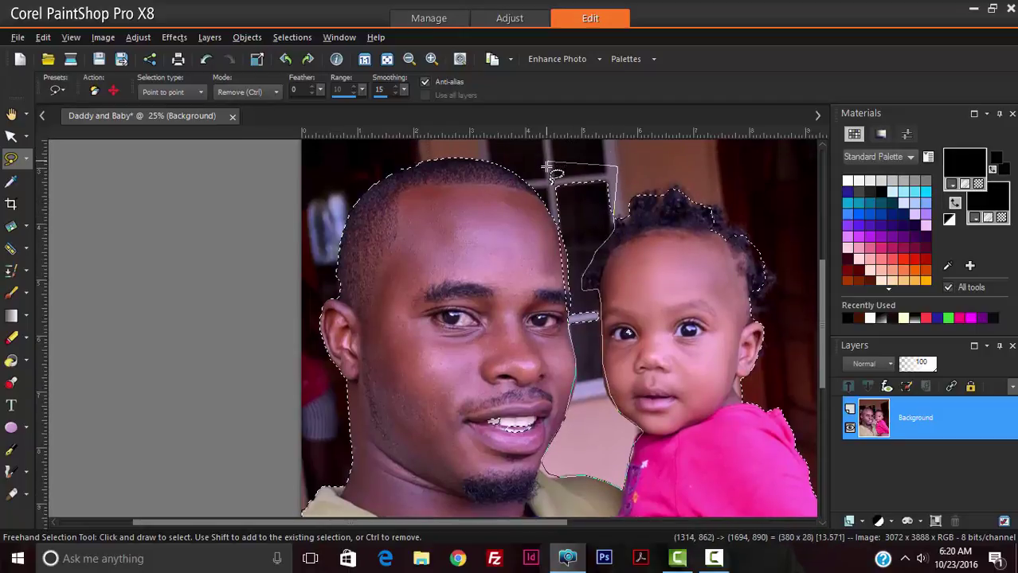
{"action": "double_click", "coordinate": [550, 191]}
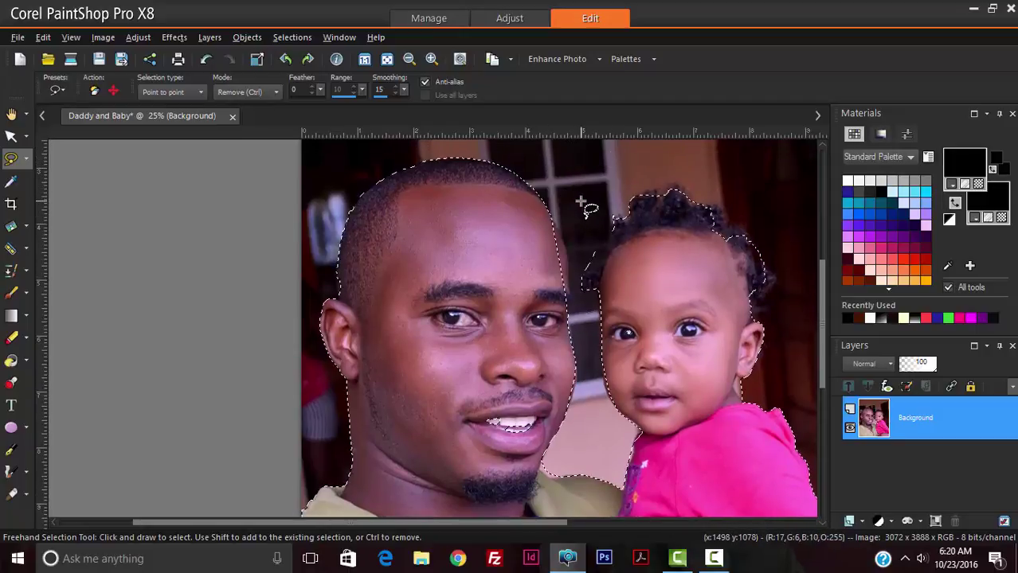
{"action": "scroll", "coordinate": [596, 267], "scroll_direction": "down", "scroll_amount": 1}
{"action": "scroll", "coordinate": [596, 268], "scroll_direction": "up", "scroll_amount": 1}
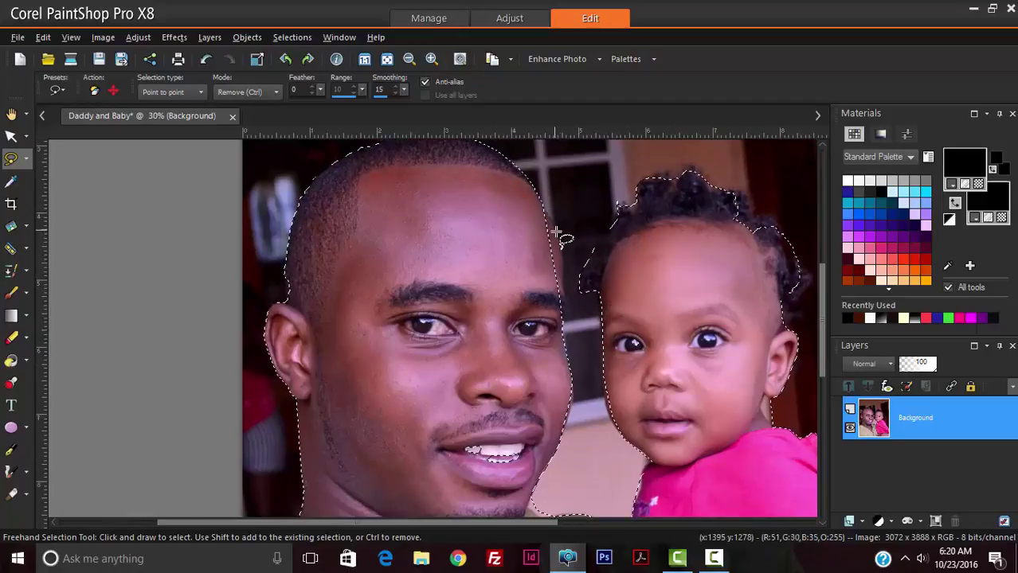
{"action": "scroll", "coordinate": [562, 234], "scroll_direction": "up", "scroll_amount": 1}
Step: Switch Mode back to Add and add a small point-to-point area along the man's forehead edge
{"action": "left_click", "coordinate": [247, 91]}
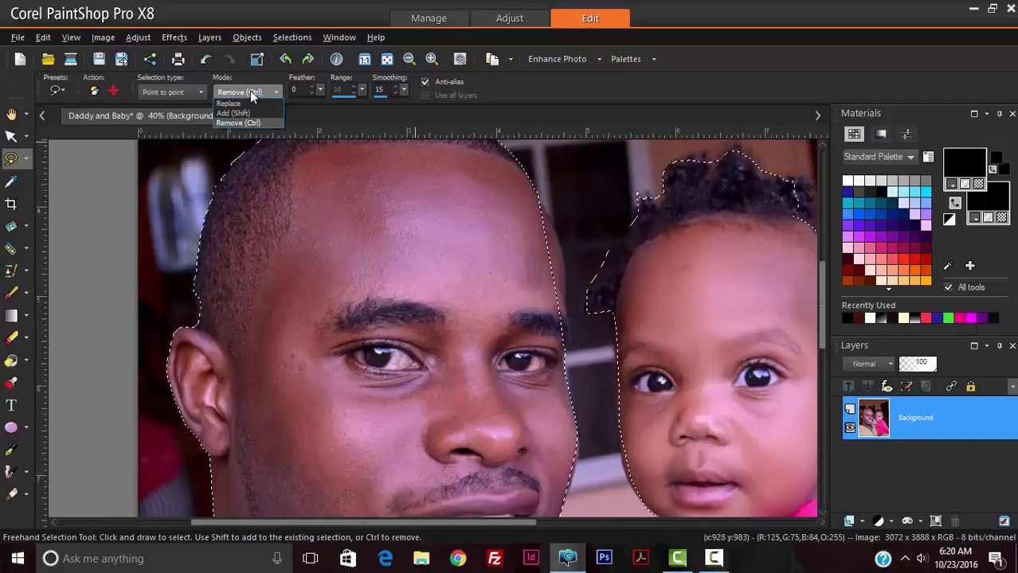
{"action": "left_click", "coordinate": [247, 112]}
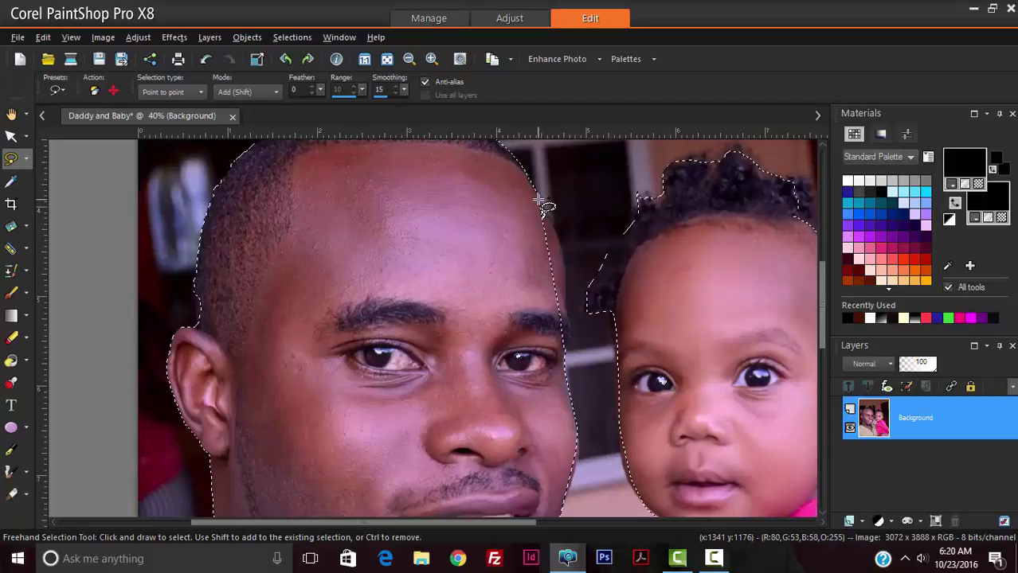
{"action": "left_click", "coordinate": [543, 201]}
{"action": "left_click", "coordinate": [554, 231]}
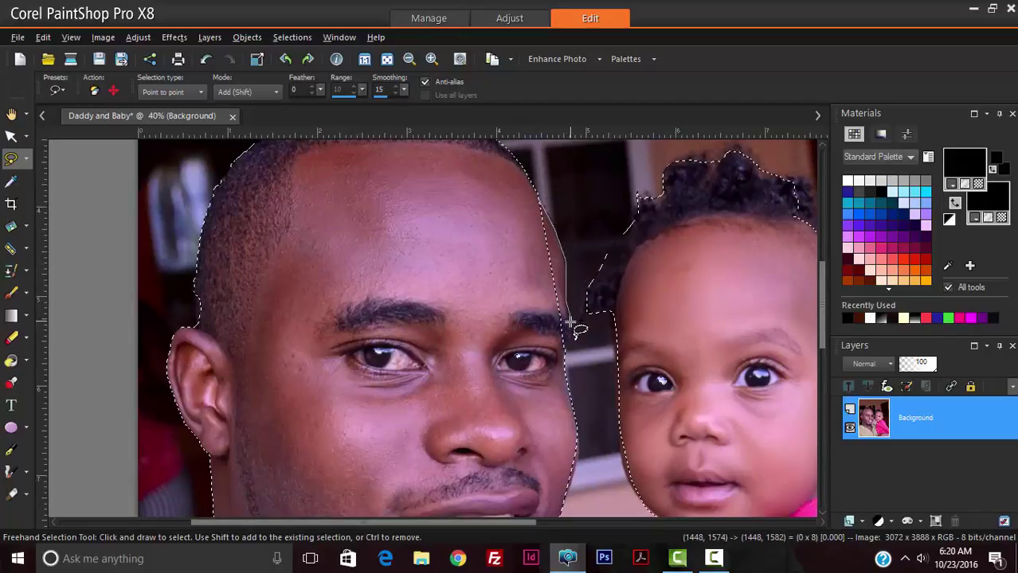
{"action": "double_click", "coordinate": [510, 216]}
{"action": "scroll", "coordinate": [563, 305], "scroll_direction": "down", "scroll_amount": 3}
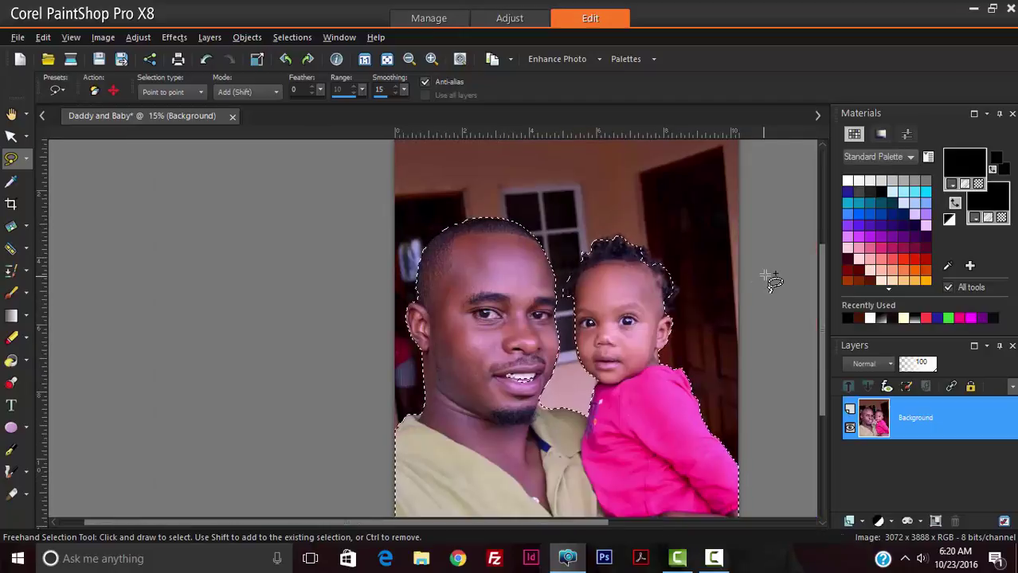
{"action": "scroll", "coordinate": [549, 390], "scroll_direction": "up", "scroll_amount": 4}
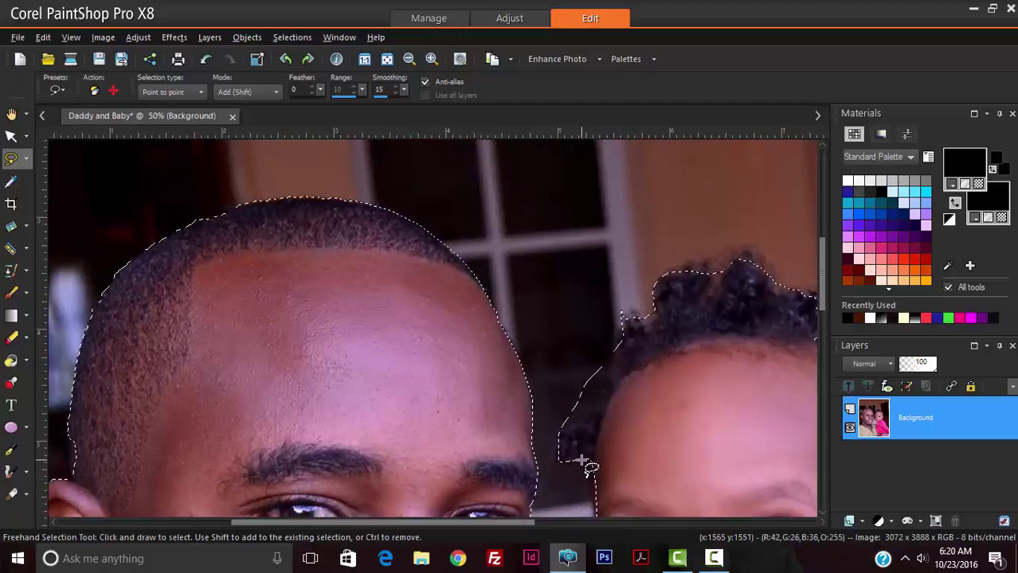
{"action": "scroll", "coordinate": [589, 436], "scroll_direction": "up", "scroll_amount": 2}
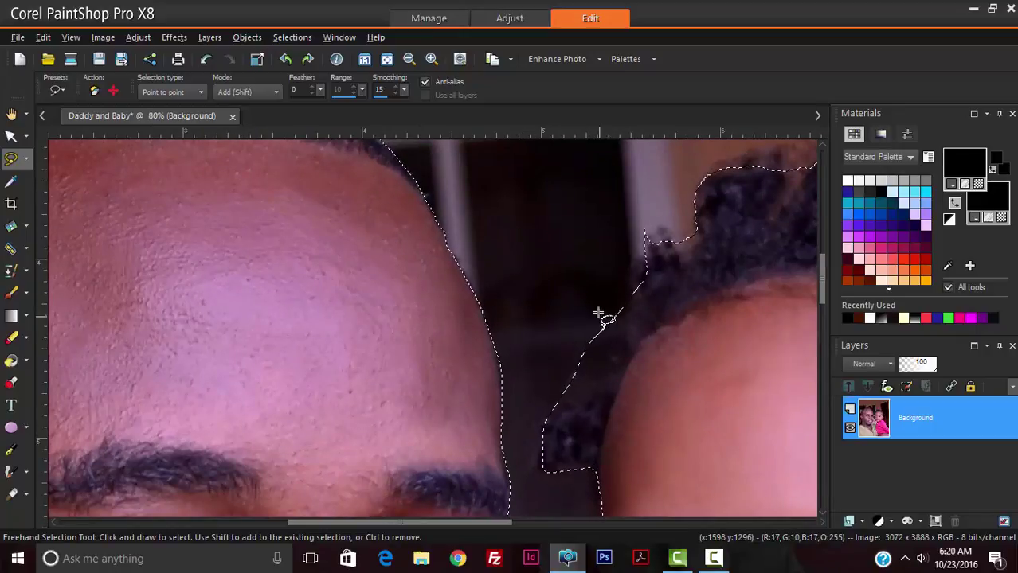
{"action": "scroll", "coordinate": [621, 327], "scroll_direction": "down", "scroll_amount": 1}
{"action": "left_click", "coordinate": [150, 93]}
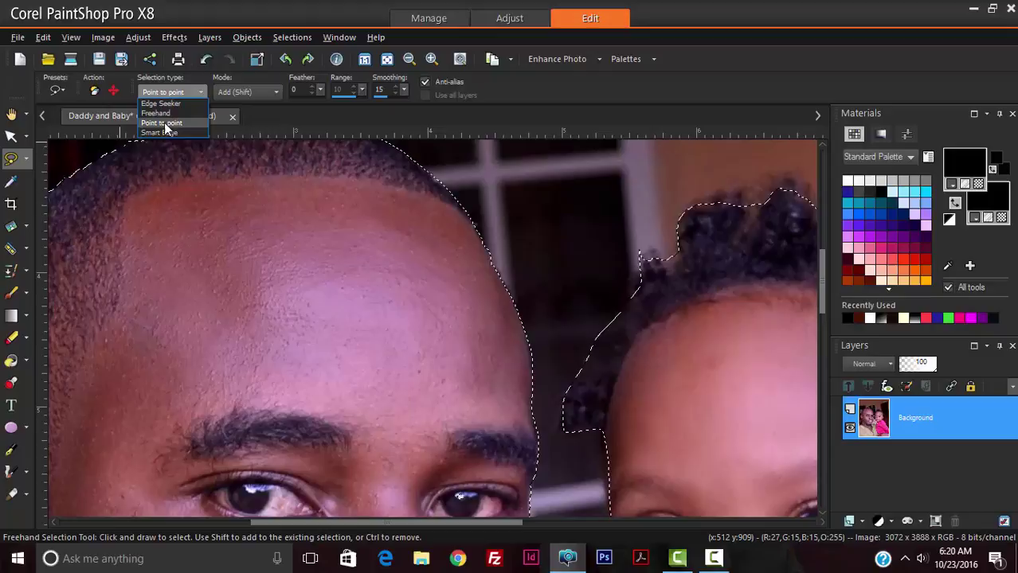
Step: Set Selection type to Freehand and Mode to Remove, then lasso background off the baby's hairline
{"action": "left_click", "coordinate": [160, 113]}
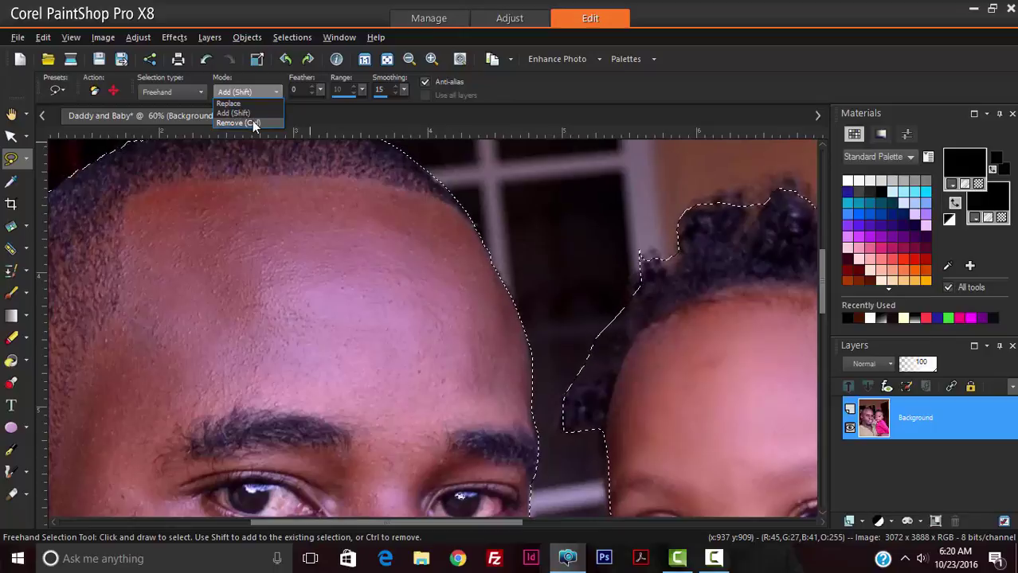
{"action": "left_click", "coordinate": [237, 123]}
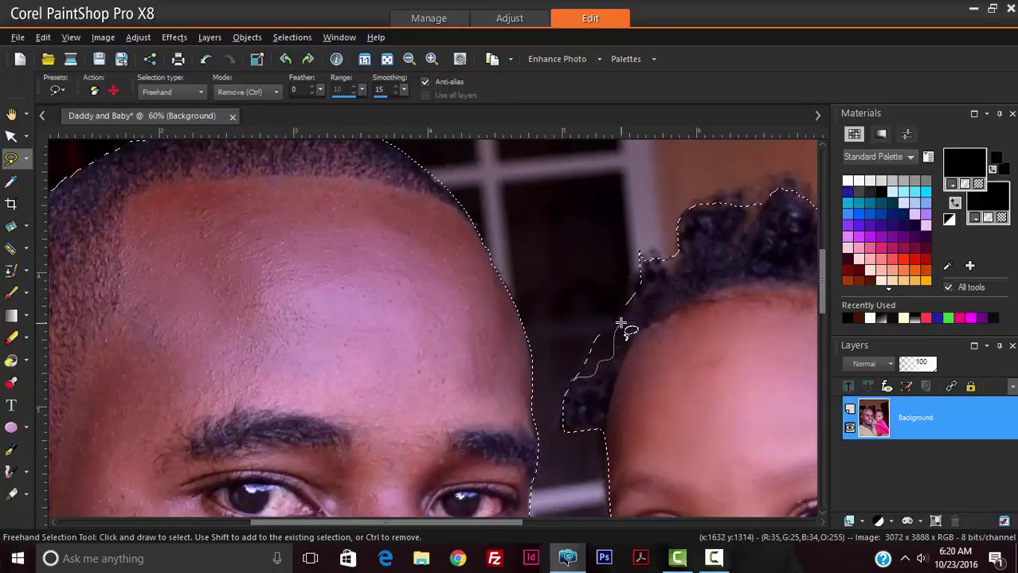
{"action": "left_click_drag", "start_coordinate": [565, 351], "coordinate": [569, 373]}
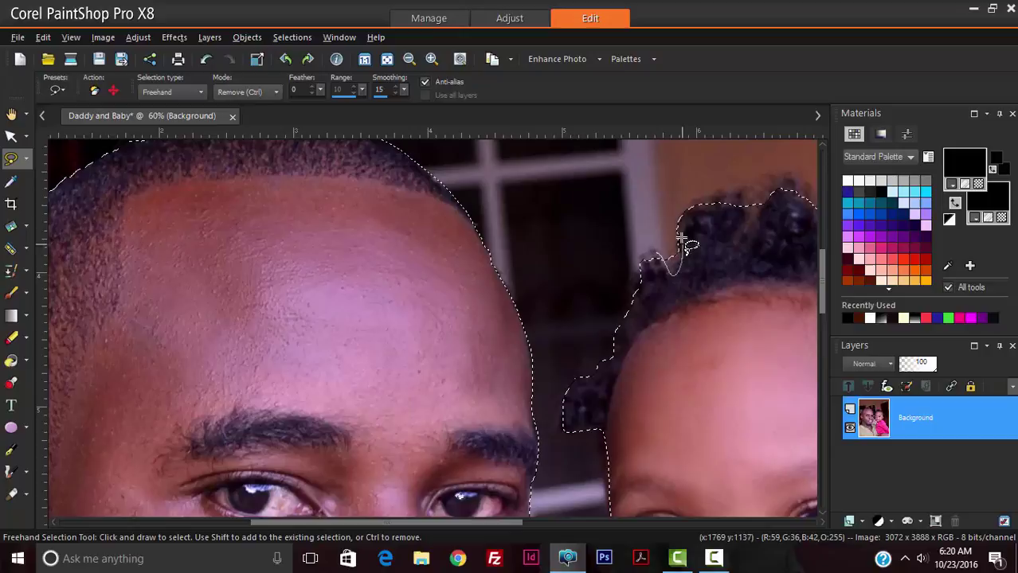
{"action": "left_click_drag", "start_coordinate": [683, 243], "coordinate": [683, 239]}
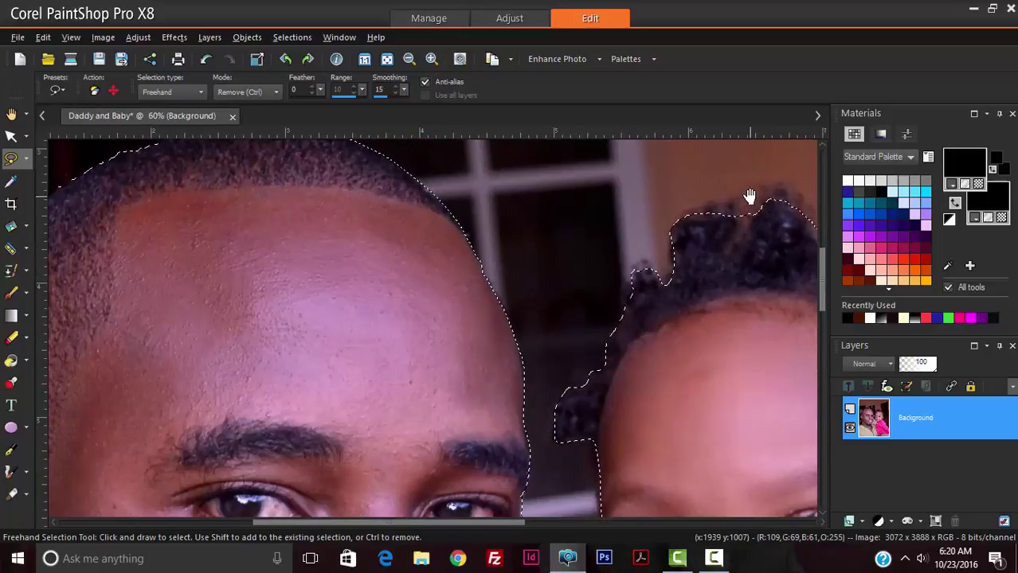
{"action": "left_click_drag", "start_coordinate": [748, 196], "coordinate": [488, 205]}
{"action": "scroll", "coordinate": [488, 205], "scroll_direction": "up", "scroll_amount": 3}
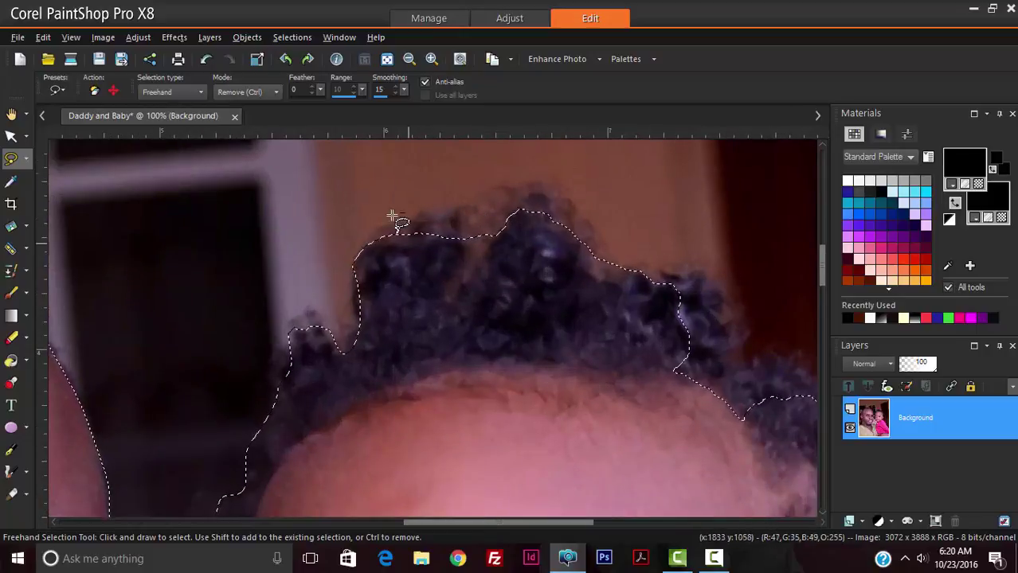
Step: Switch Mode to Add (Shift) and lasso in the top of the baby's hair and the right-hand bump
{"action": "left_click", "coordinate": [237, 92]}
{"action": "left_click", "coordinate": [253, 115]}
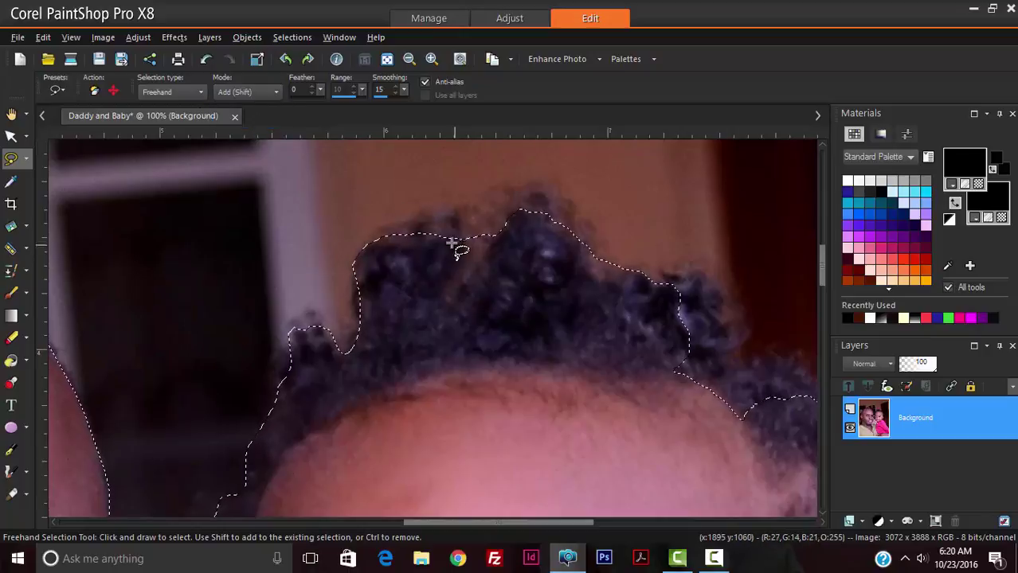
{"action": "mouse_move", "coordinate": [426, 214]}
{"action": "left_mouse_down"}
{"action": "mouse_move", "coordinate": [545, 188]}
{"action": "mouse_move", "coordinate": [570, 196]}
{"action": "mouse_move", "coordinate": [593, 237]}
{"action": "mouse_move", "coordinate": [599, 267]}
{"action": "mouse_move", "coordinate": [471, 302]}
{"action": "left_mouse_up"}
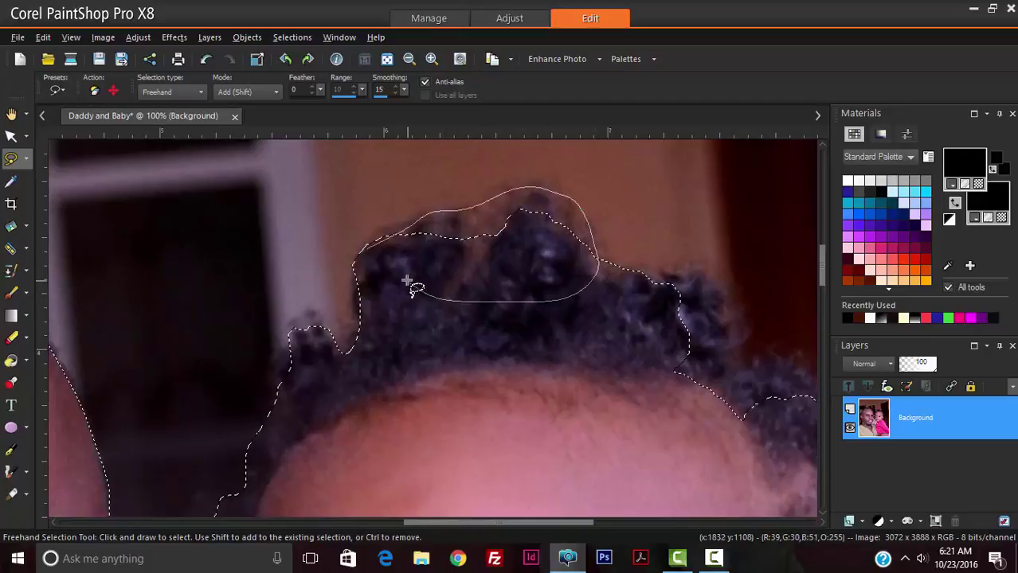
{"action": "left_click_drag", "start_coordinate": [407, 281], "coordinate": [410, 284]}
{"action": "mouse_move", "coordinate": [652, 282]}
{"action": "left_mouse_down"}
{"action": "mouse_move", "coordinate": [712, 276]}
{"action": "mouse_move", "coordinate": [734, 304]}
{"action": "left_mouse_up"}
{"action": "mouse_move", "coordinate": [712, 377]}
{"action": "left_mouse_down"}
{"action": "mouse_move", "coordinate": [655, 302]}
{"action": "mouse_move", "coordinate": [690, 267]}
{"action": "mouse_move", "coordinate": [732, 288]}
{"action": "mouse_move", "coordinate": [745, 339]}
{"action": "mouse_move", "coordinate": [694, 357]}
{"action": "left_mouse_up"}
Step: Lasso more hair along the baby's right side and right edge into the selection
{"action": "scroll", "coordinate": [737, 378], "scroll_direction": "down", "scroll_amount": 4}
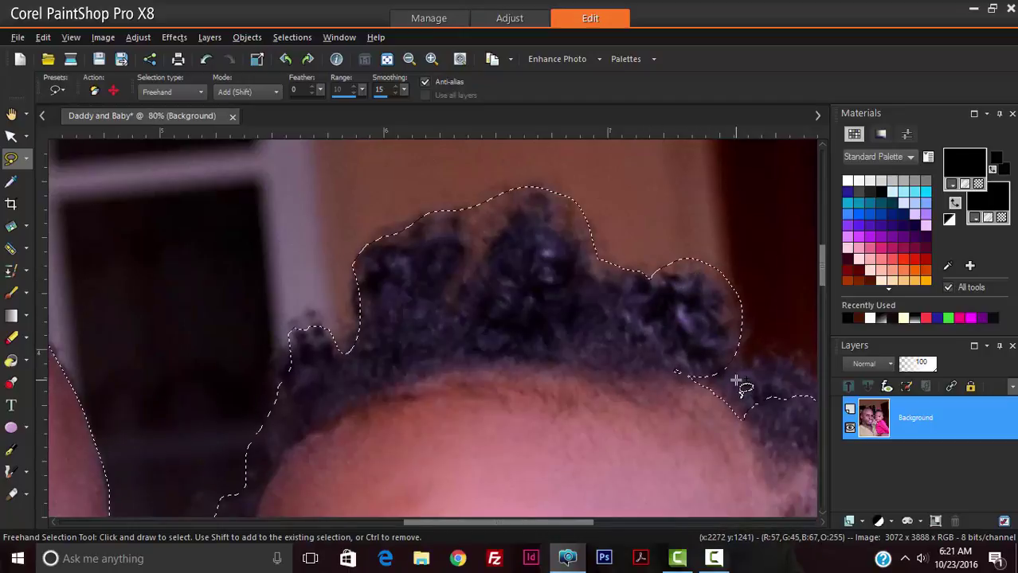
{"action": "scroll", "coordinate": [736, 378], "scroll_direction": "up", "scroll_amount": 5}
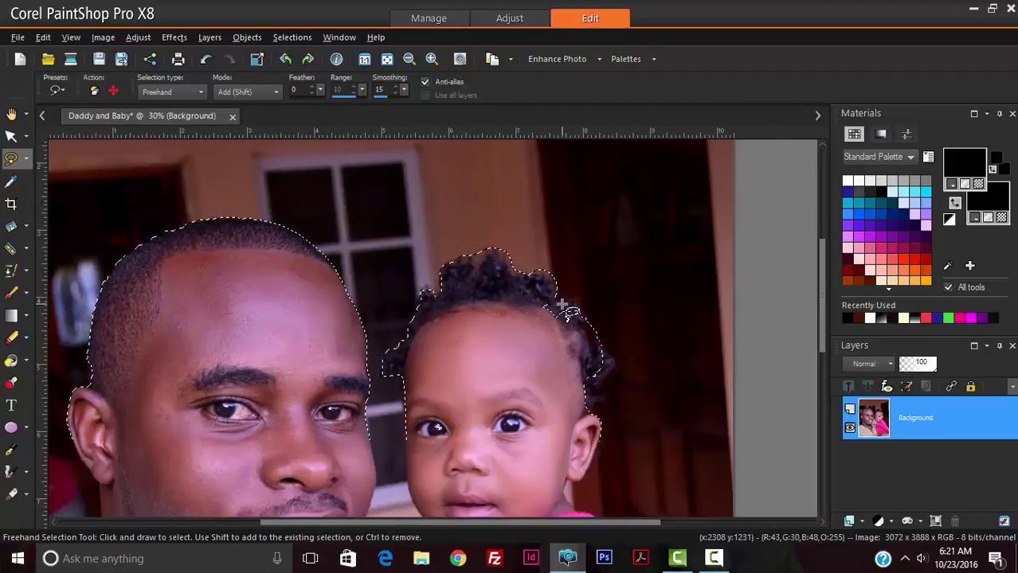
{"action": "mouse_move", "coordinate": [528, 282]}
{"action": "left_mouse_down"}
{"action": "mouse_move", "coordinate": [617, 302]}
{"action": "mouse_move", "coordinate": [632, 342]}
{"action": "mouse_move", "coordinate": [587, 392]}
{"action": "mouse_move", "coordinate": [345, 390]}
{"action": "mouse_move", "coordinate": [460, 254]}
{"action": "left_mouse_up"}
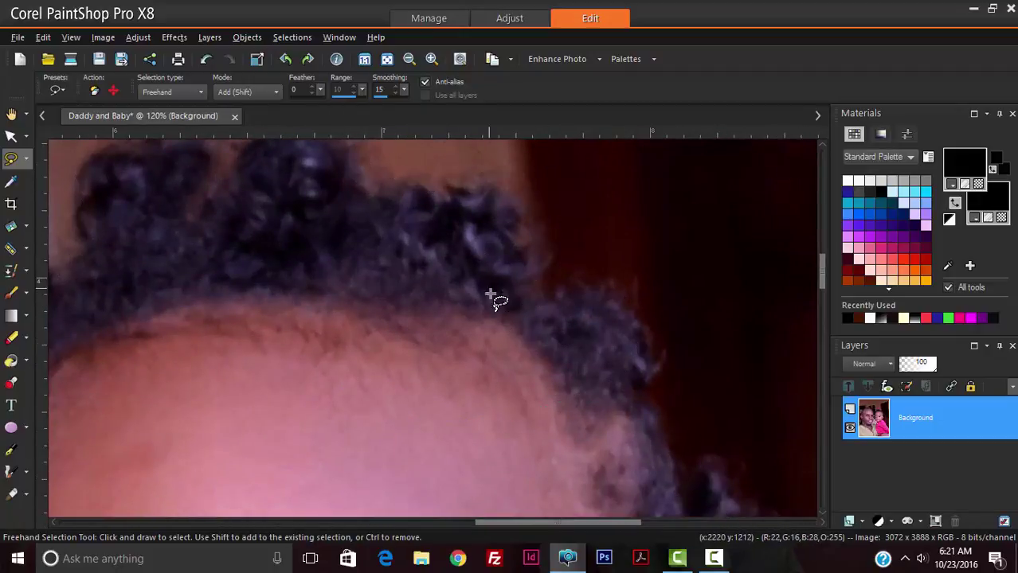
{"action": "left_click_drag", "start_coordinate": [573, 375], "coordinate": [500, 255]}
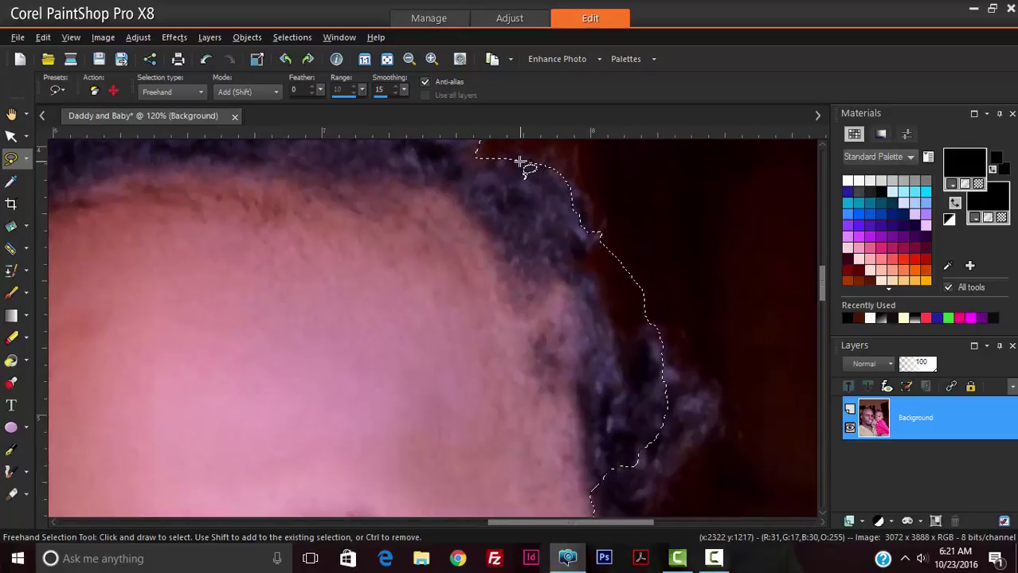
{"action": "mouse_move", "coordinate": [523, 164]}
{"action": "left_mouse_down"}
{"action": "mouse_move", "coordinate": [559, 152]}
{"action": "mouse_move", "coordinate": [585, 182]}
{"action": "mouse_move", "coordinate": [601, 238]}
{"action": "mouse_move", "coordinate": [579, 258]}
{"action": "mouse_move", "coordinate": [579, 285]}
{"action": "left_mouse_up"}
{"action": "mouse_move", "coordinate": [608, 322]}
{"action": "left_mouse_down"}
{"action": "mouse_move", "coordinate": [597, 399]}
{"action": "mouse_move", "coordinate": [484, 252]}
{"action": "mouse_move", "coordinate": [473, 223]}
{"action": "left_mouse_up"}
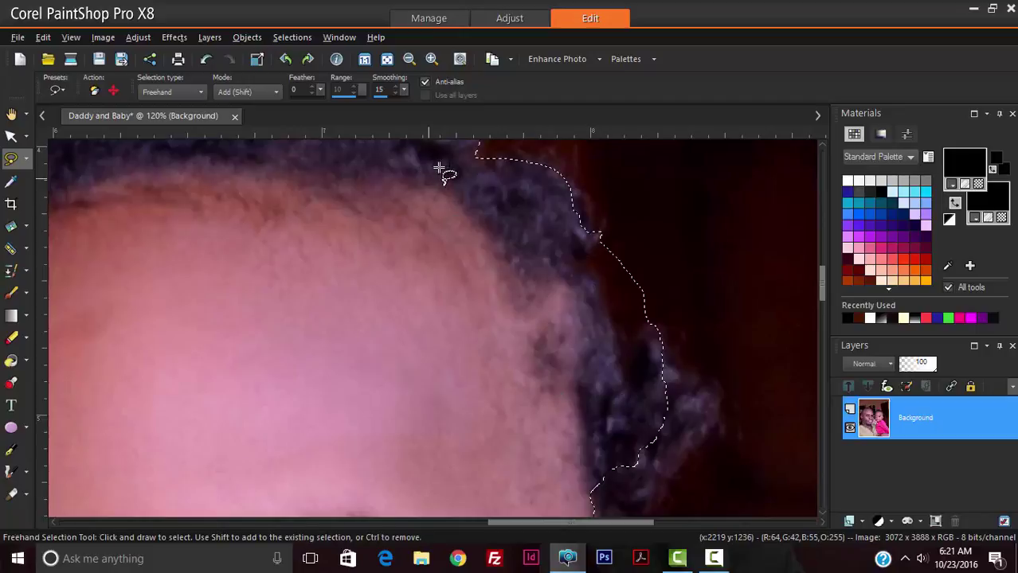
Step: Switch to Remove mode and trim stray background off the baby's hair edge
{"action": "left_click", "coordinate": [226, 89]}
{"action": "left_click", "coordinate": [239, 122]}
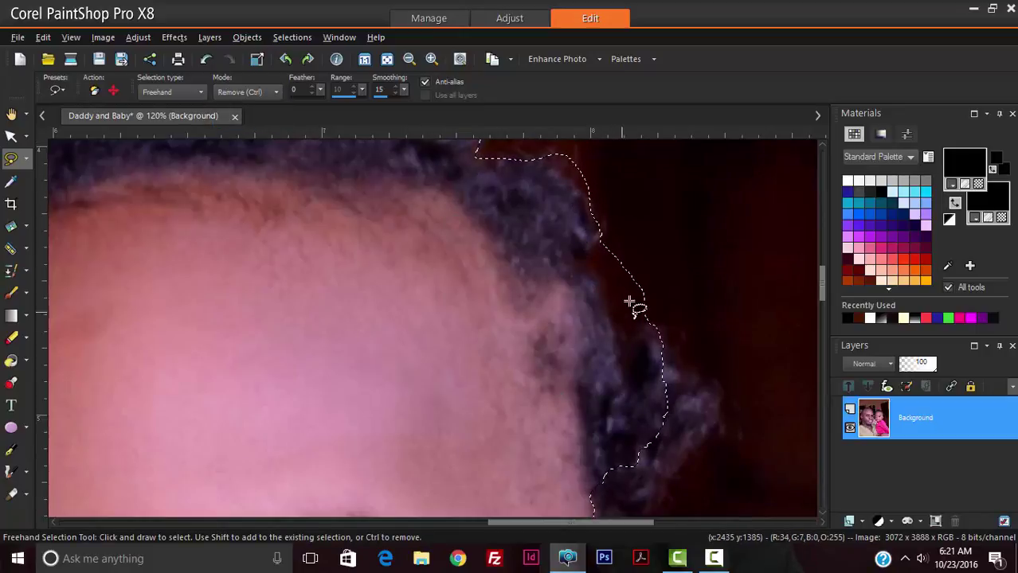
{"action": "mouse_move", "coordinate": [587, 255]}
{"action": "left_mouse_down"}
{"action": "mouse_move", "coordinate": [601, 278]}
{"action": "mouse_move", "coordinate": [618, 341]}
{"action": "mouse_move", "coordinate": [667, 344]}
{"action": "mouse_move", "coordinate": [684, 254]}
{"action": "mouse_move", "coordinate": [586, 245]}
{"action": "left_mouse_up"}
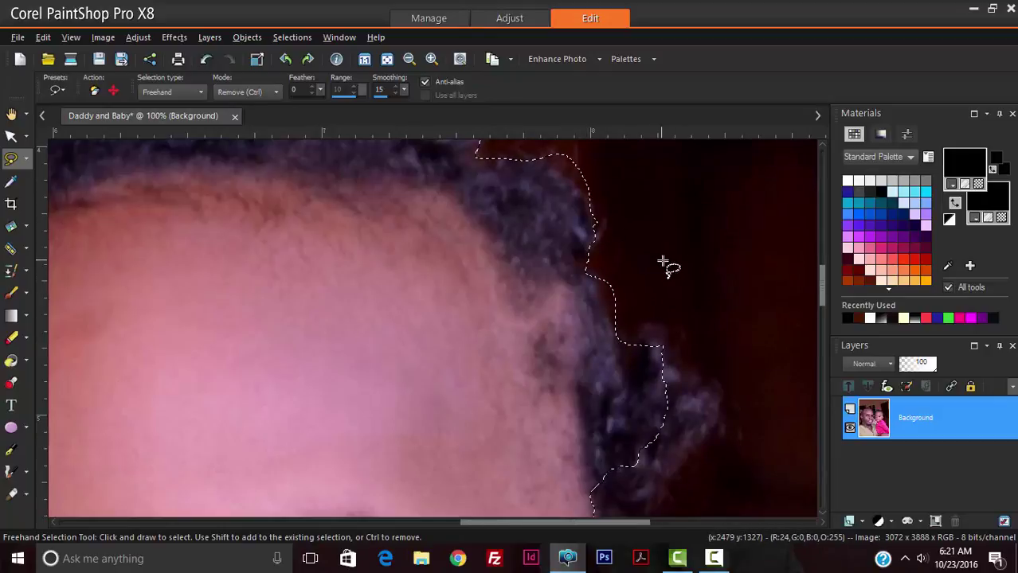
{"action": "scroll", "coordinate": [697, 346], "scroll_direction": "down", "scroll_amount": 5}
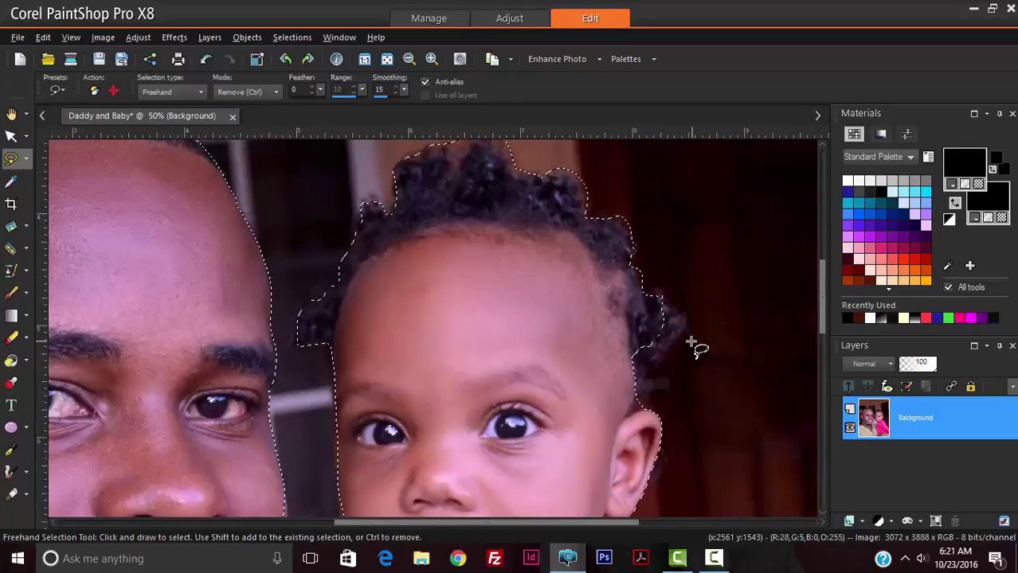
Step: Undo an accidental Replace-mode loop beside the baby's ear with Ctrl+Z and zoom out
{"action": "left_click", "coordinate": [245, 92]}
{"action": "left_click", "coordinate": [252, 112]}
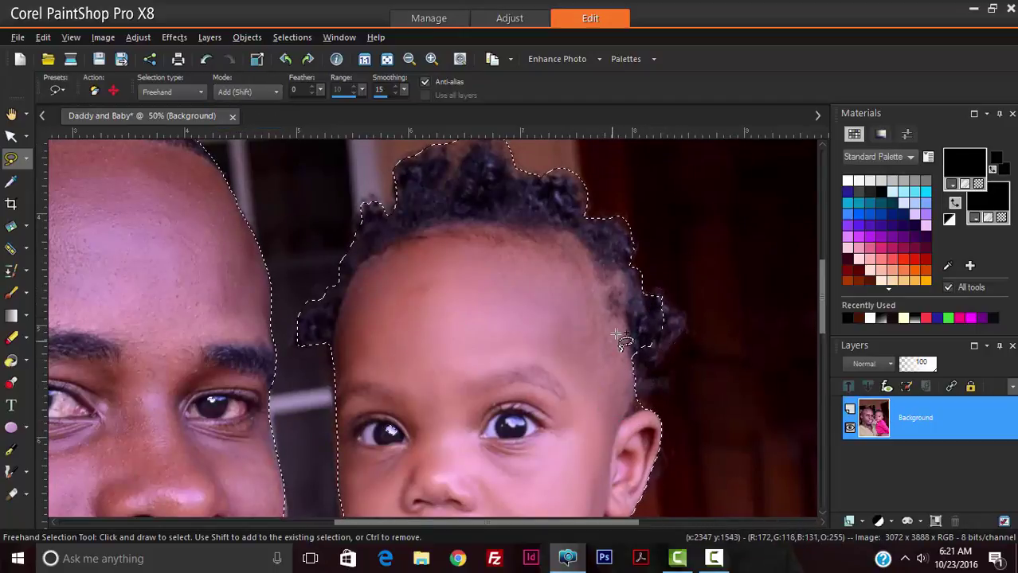
{"action": "scroll", "coordinate": [649, 382], "scroll_direction": "up", "scroll_amount": 5}
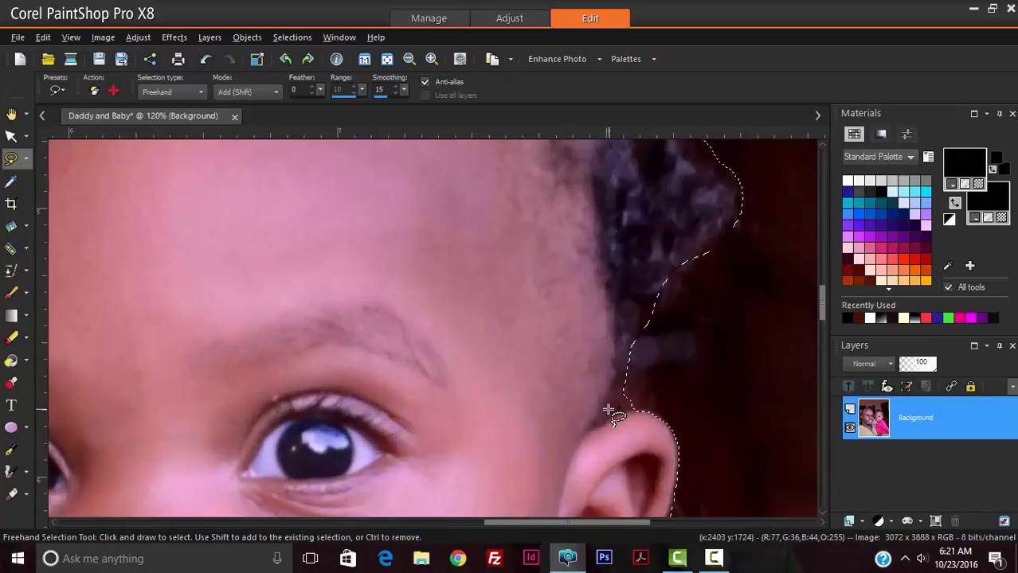
{"action": "left_click", "coordinate": [256, 91]}
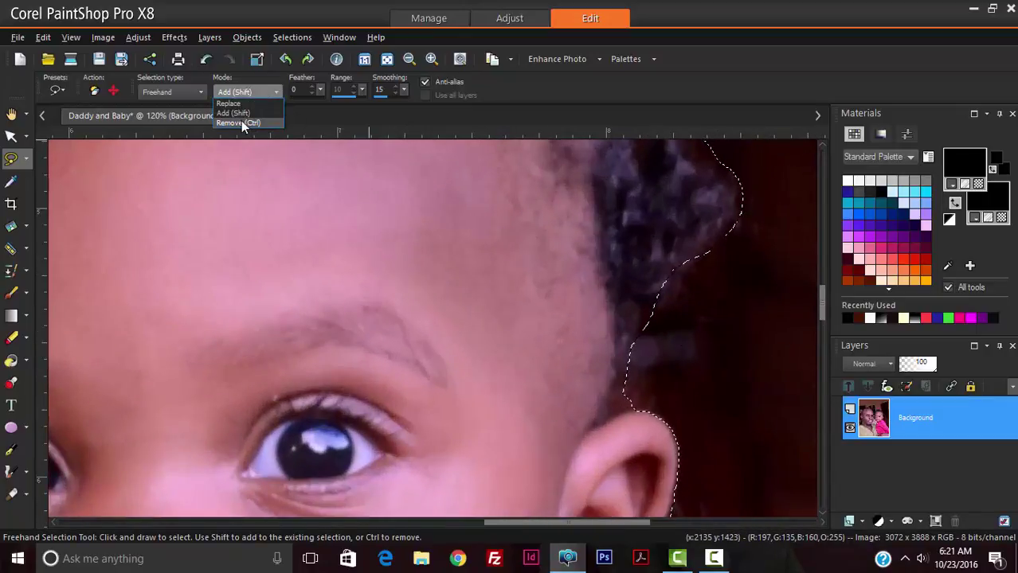
{"action": "left_click", "coordinate": [232, 103]}
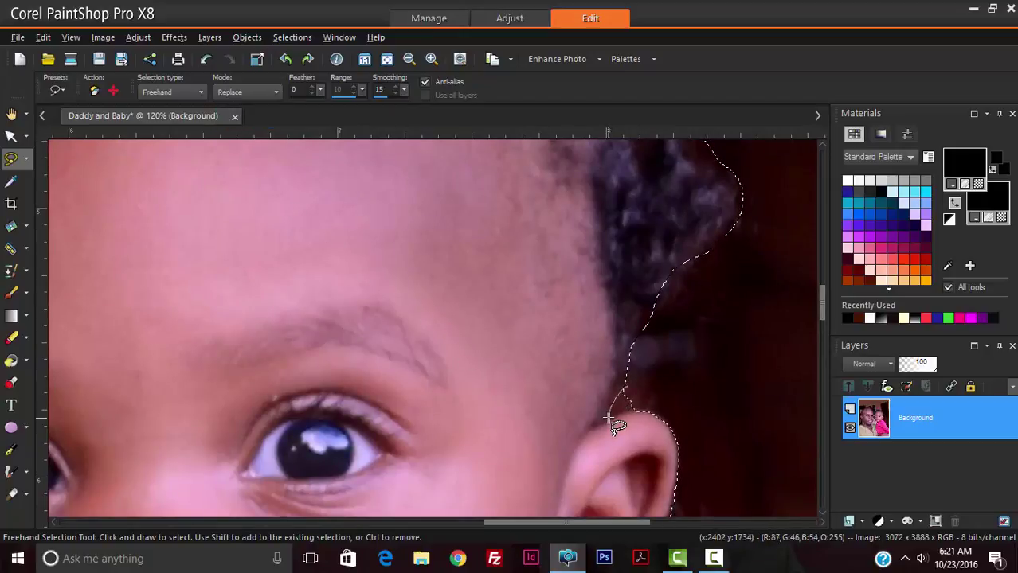
{"action": "left_click_drag", "start_coordinate": [663, 389], "coordinate": [637, 373]}
{"action": "scroll", "coordinate": [643, 375], "scroll_direction": "down", "scroll_amount": 3}
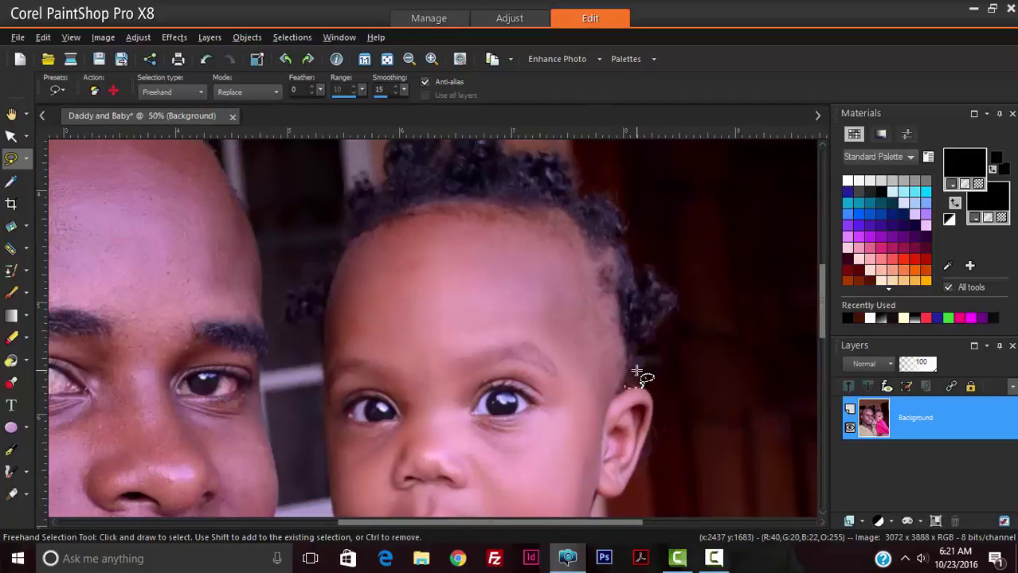
{"action": "key", "text": "ctrl+z"}
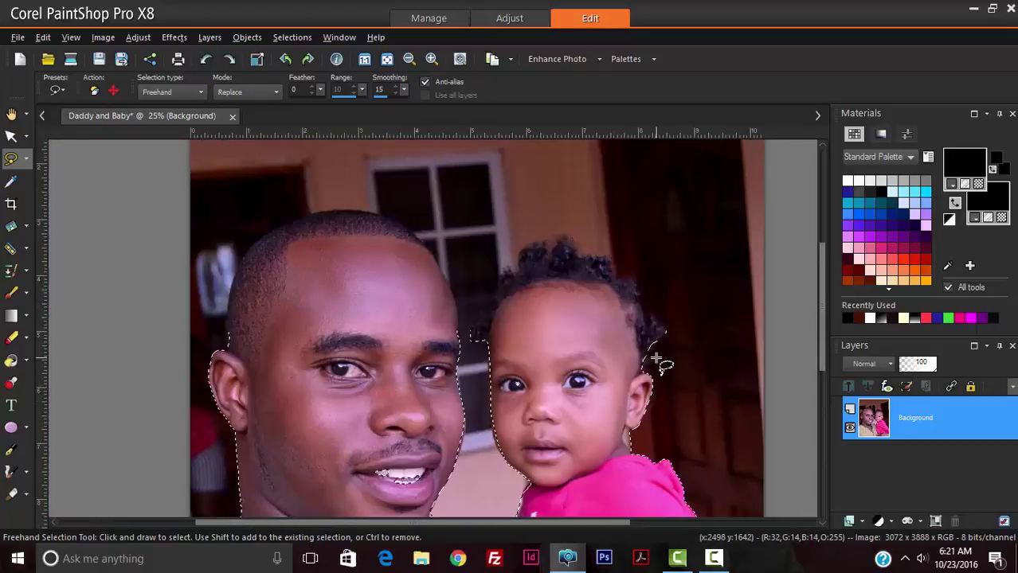
{"action": "scroll", "coordinate": [656, 366], "scroll_direction": "down", "scroll_amount": 4}
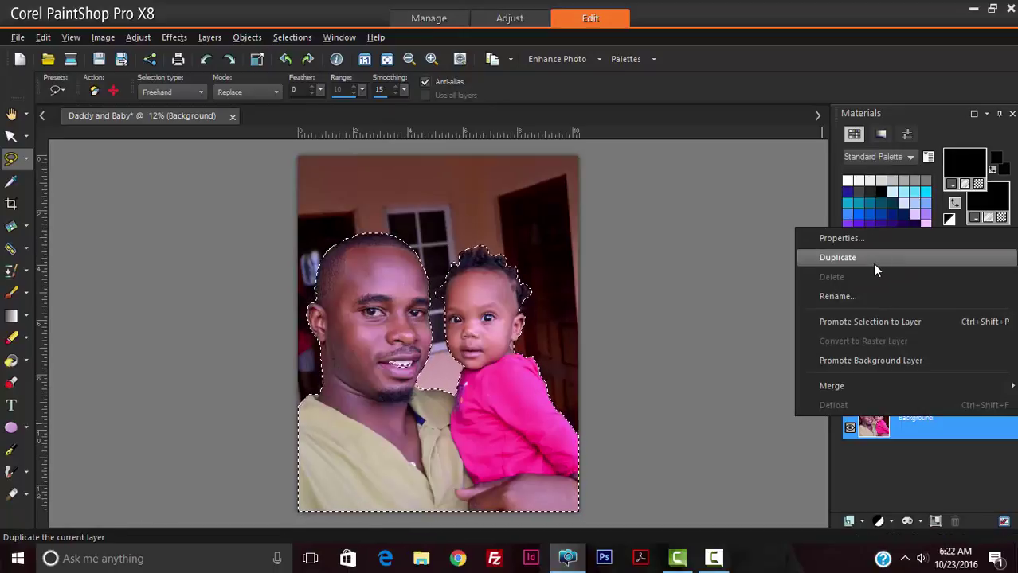
Step: Duplicate the Background layer and add a Show All mask to the copy
{"action": "left_click", "coordinate": [873, 269]}
{"action": "mouse_move", "coordinate": [891, 427]}
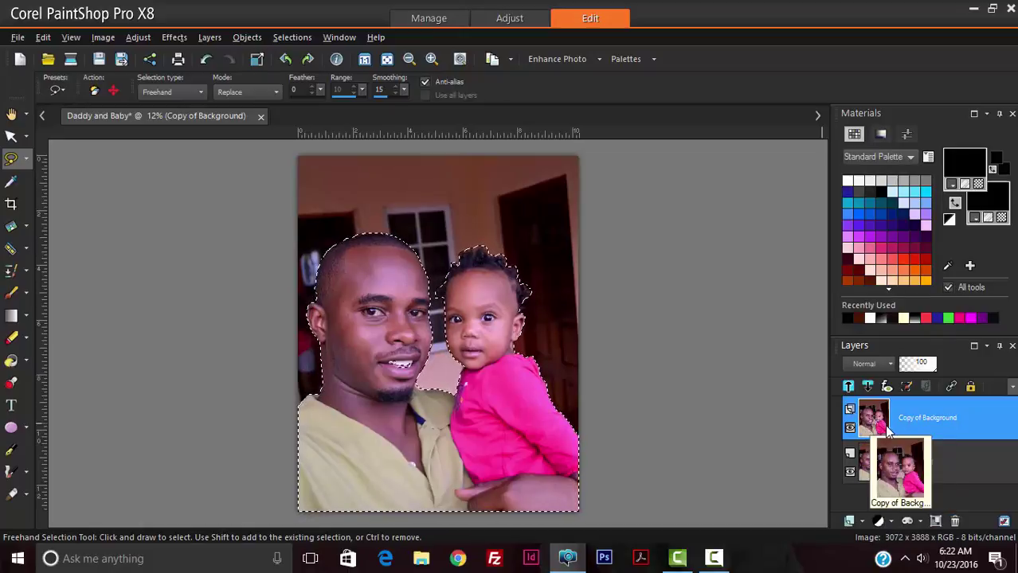
{"action": "left_click", "coordinate": [920, 524]}
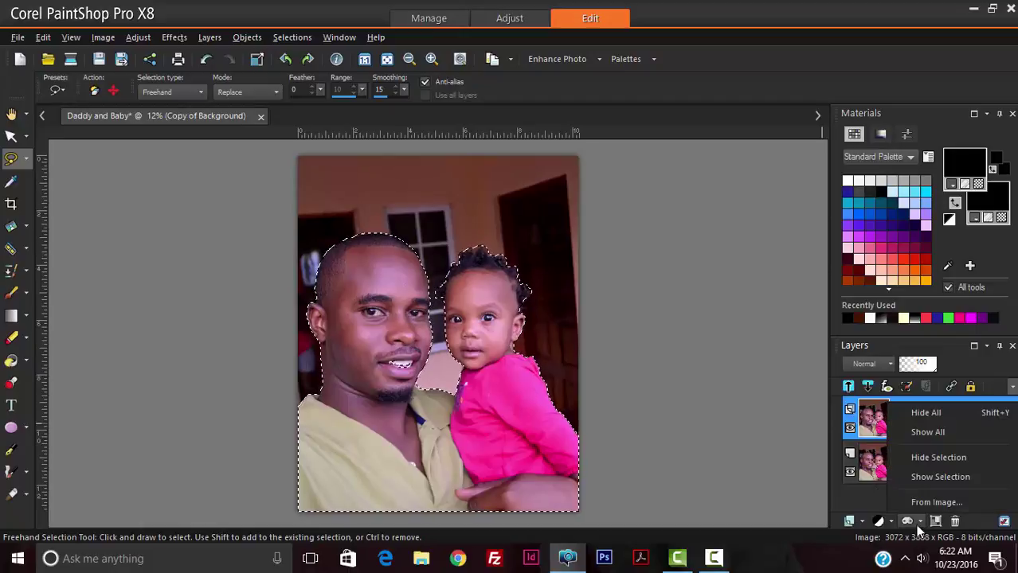
{"action": "left_click", "coordinate": [934, 431]}
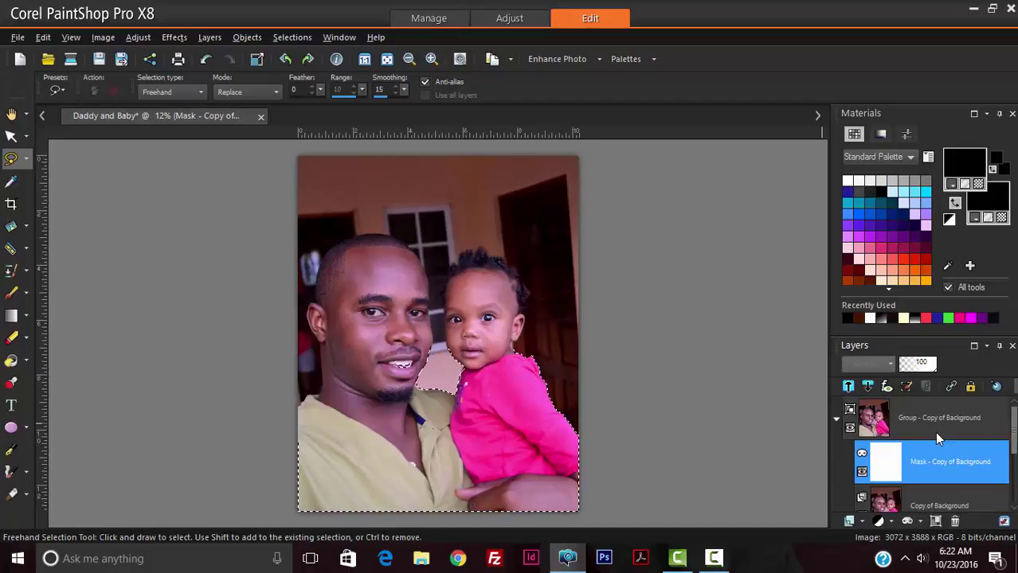
{"action": "scroll", "coordinate": [899, 432], "scroll_direction": "down", "scroll_amount": 1}
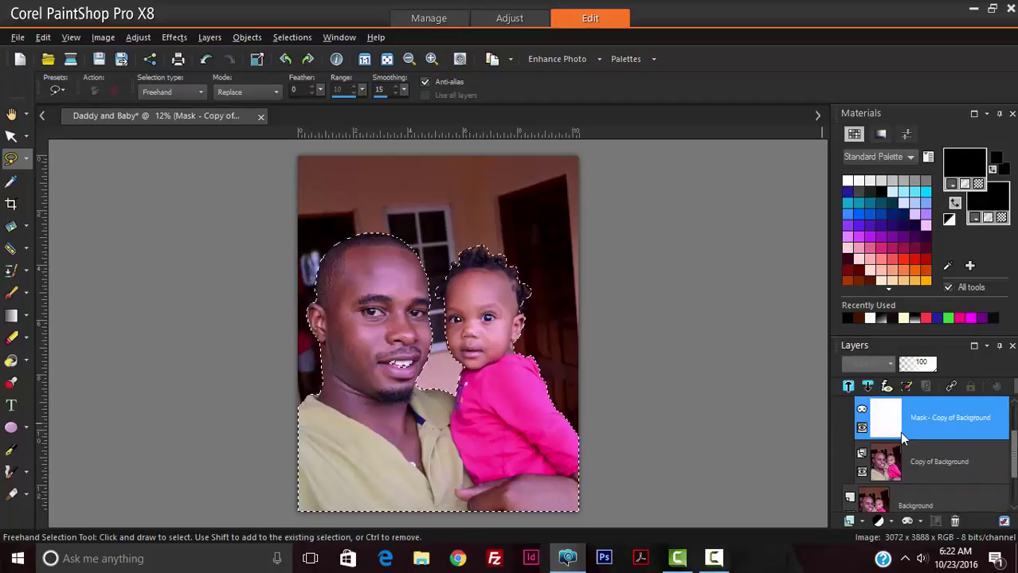
{"action": "mouse_move", "coordinate": [888, 430]}
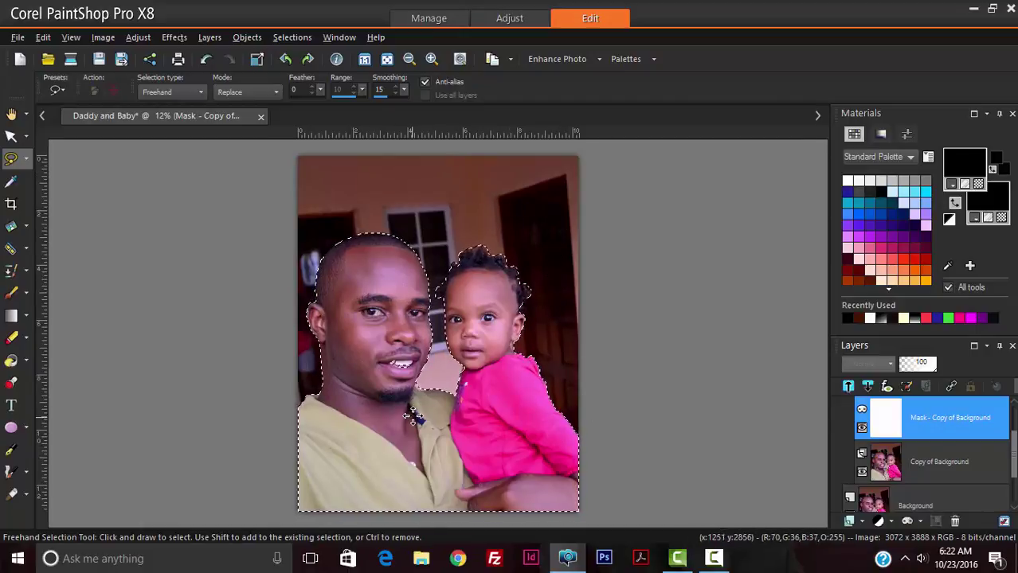
Step: Flood-fill the selected background area of the mask layer with black
{"action": "left_click", "coordinate": [10, 362]}
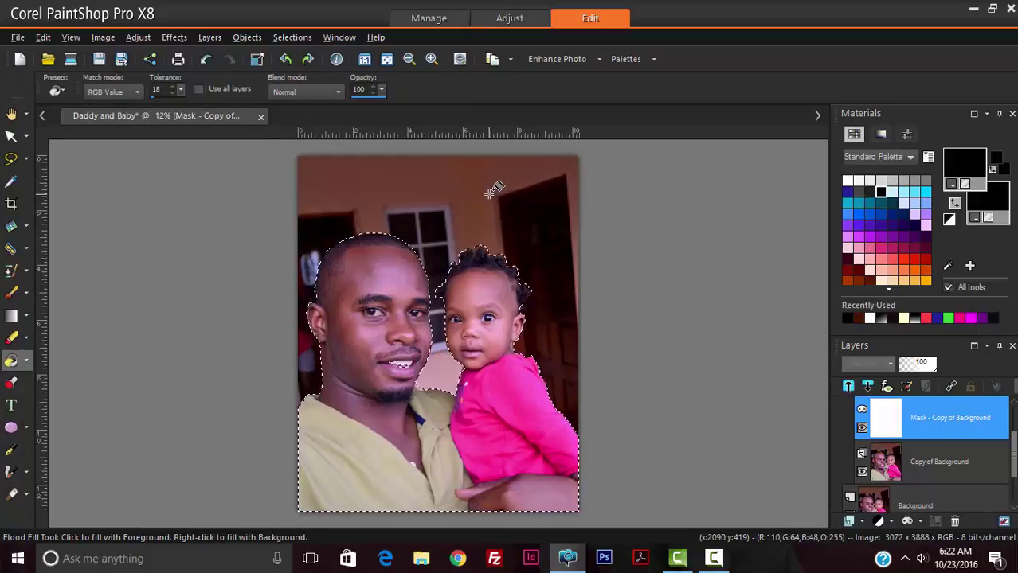
{"action": "mouse_move", "coordinate": [488, 193]}
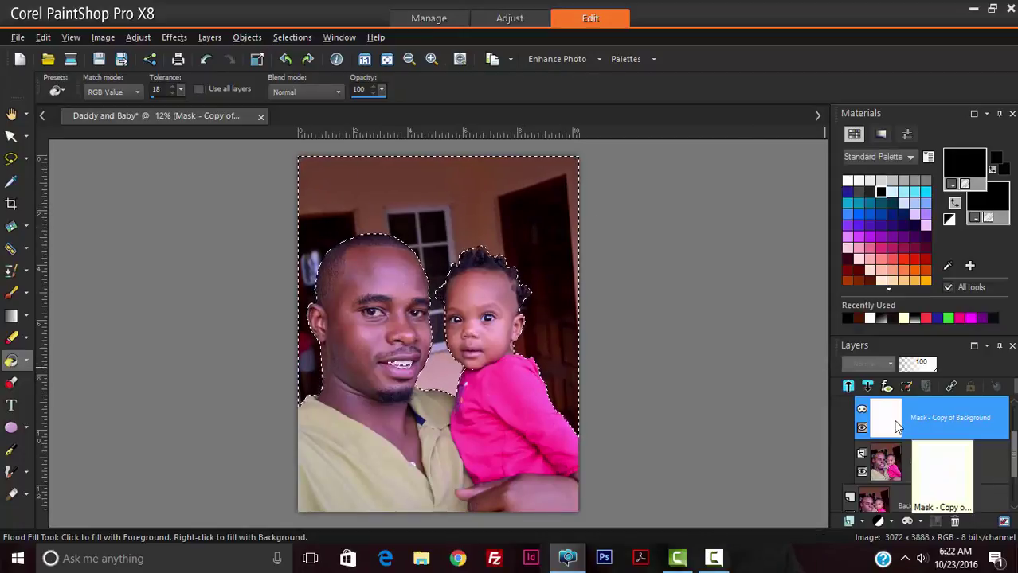
{"action": "scroll", "coordinate": [934, 427], "scroll_direction": "up", "scroll_amount": 1}
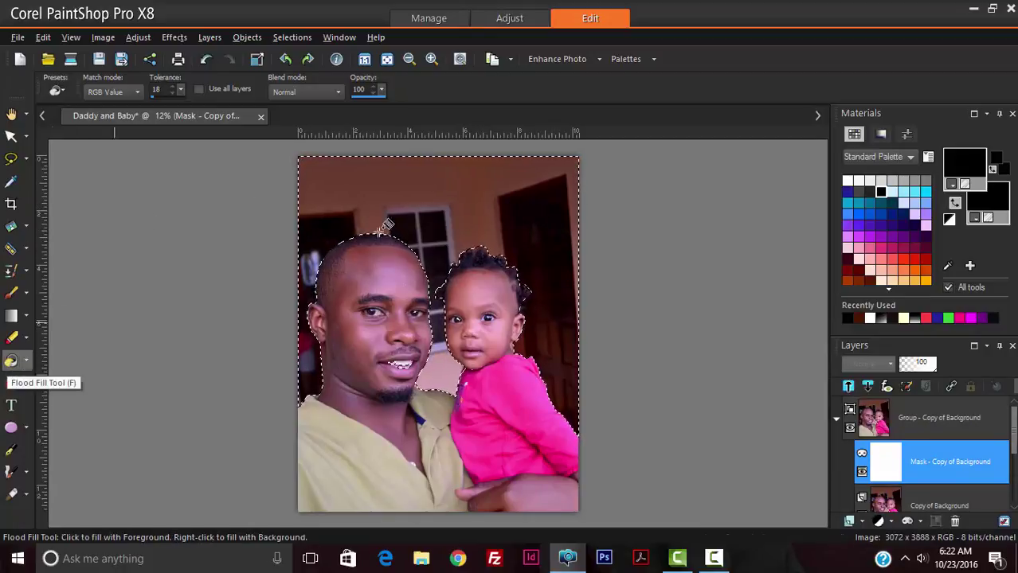
{"action": "left_click", "coordinate": [466, 181]}
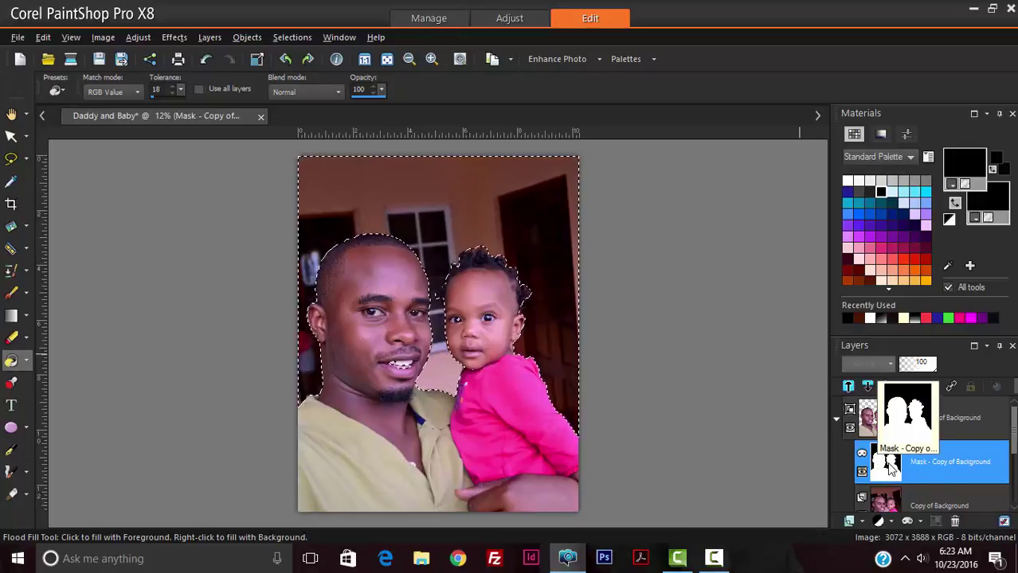
{"action": "scroll", "coordinate": [898, 468], "scroll_direction": "down", "scroll_amount": 1}
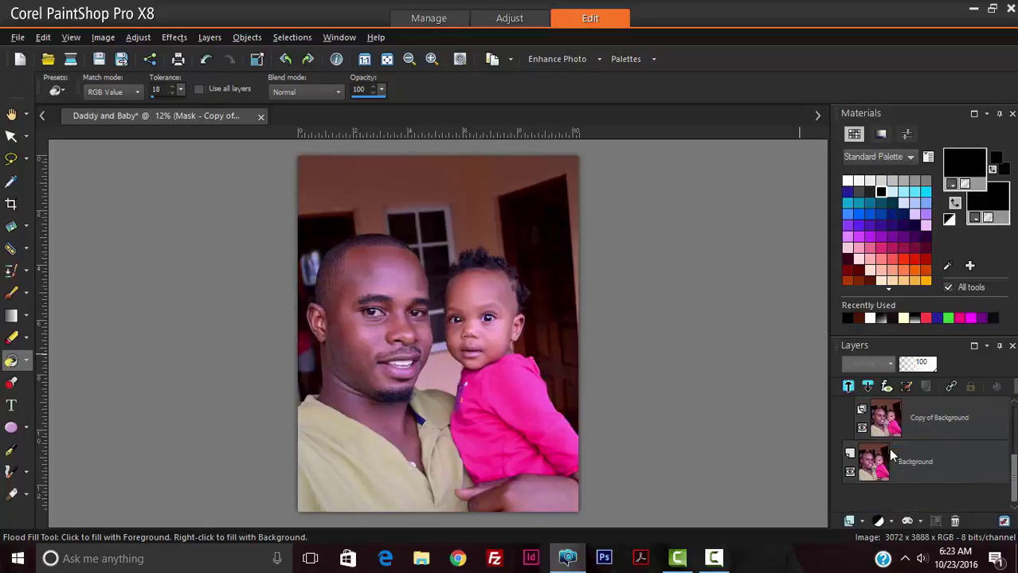
Step: Drop the selection, collapse the group, check the cut-out by toggling Background, then select Background
{"action": "key", "text": "ctrl+z"}
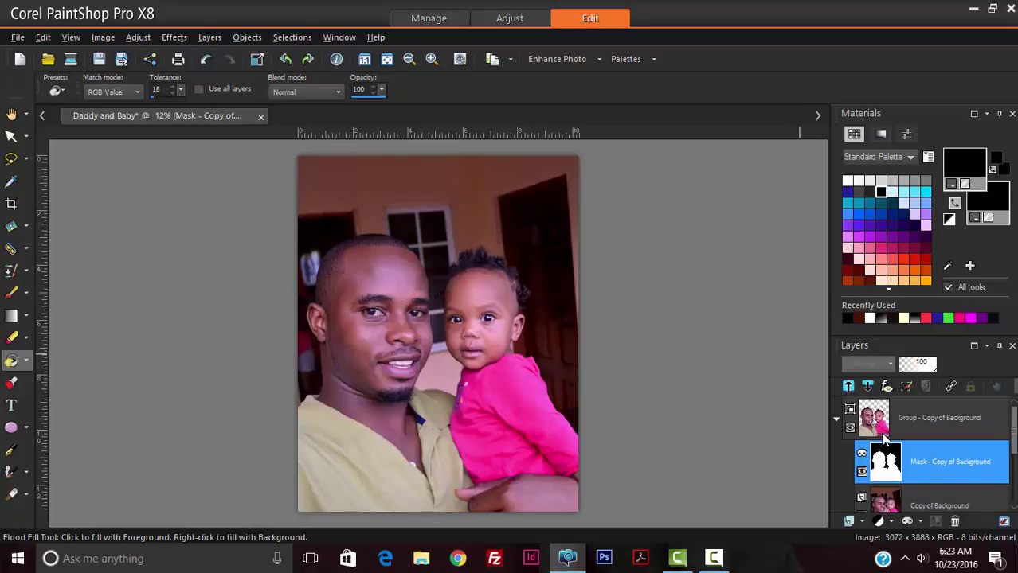
{"action": "left_click", "coordinate": [834, 420]}
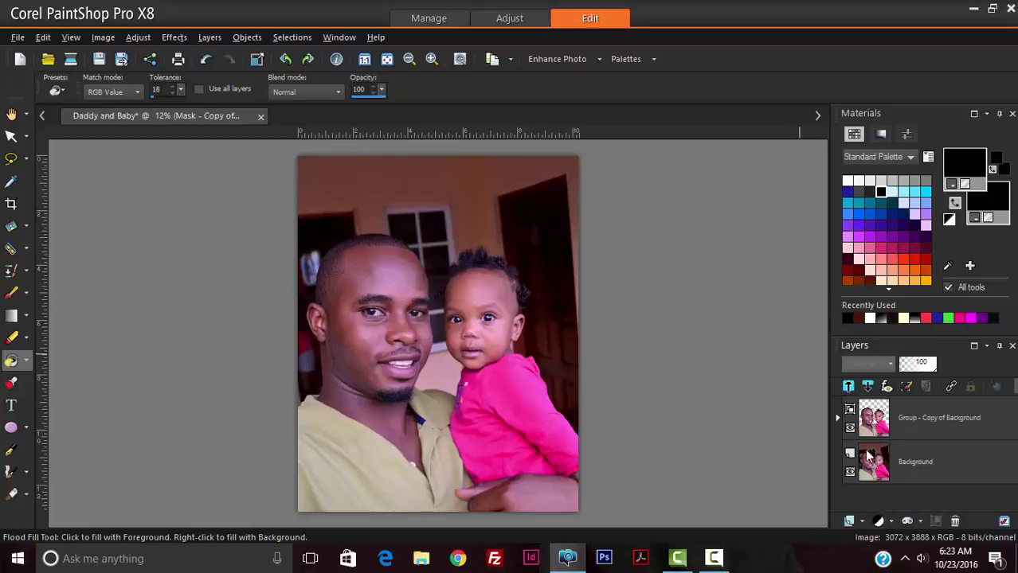
{"action": "left_click", "coordinate": [849, 470]}
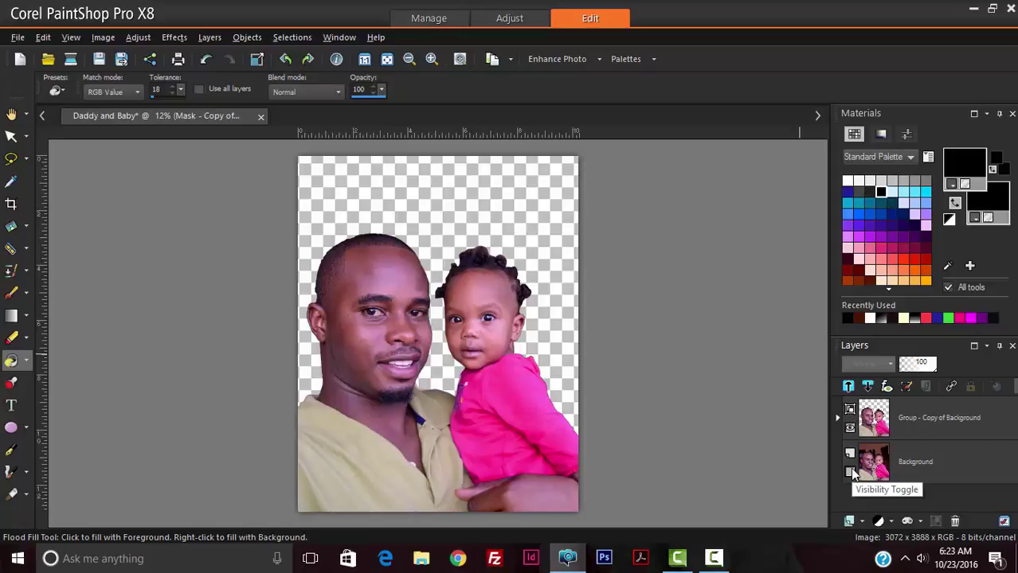
{"action": "left_click", "coordinate": [849, 470]}
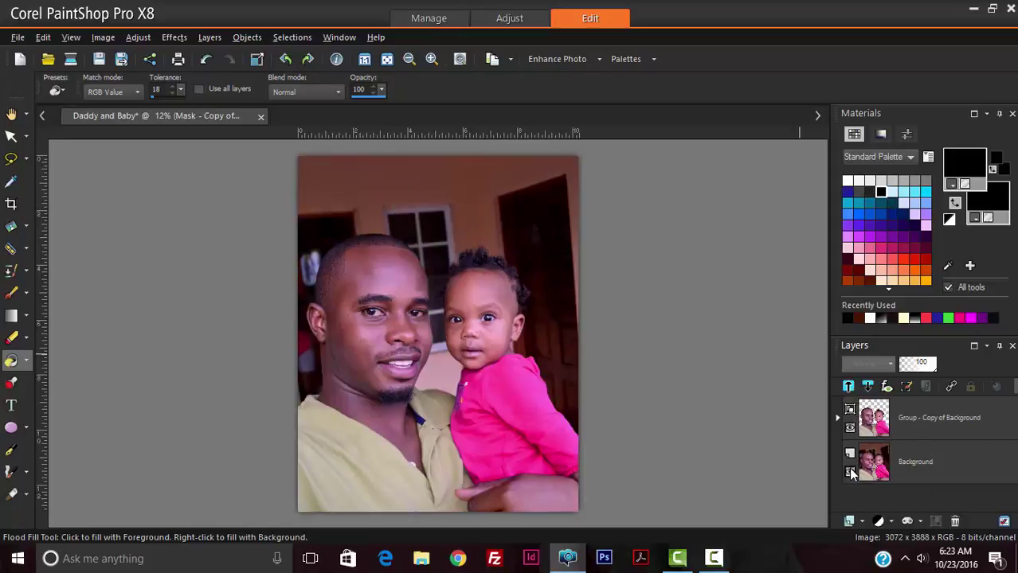
{"action": "left_click", "coordinate": [873, 470]}
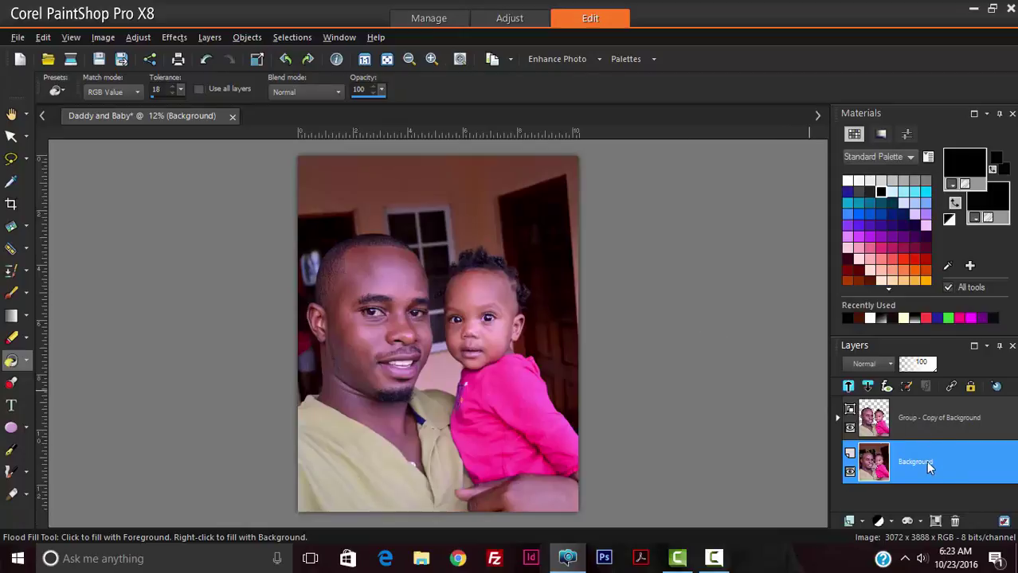
Step: Apply a Gaussian Blur of radius 36 to the Background layer, comparing with the preview toggled
{"action": "left_click", "coordinate": [101, 38]}
{"action": "mouse_move", "coordinate": [129, 41]}
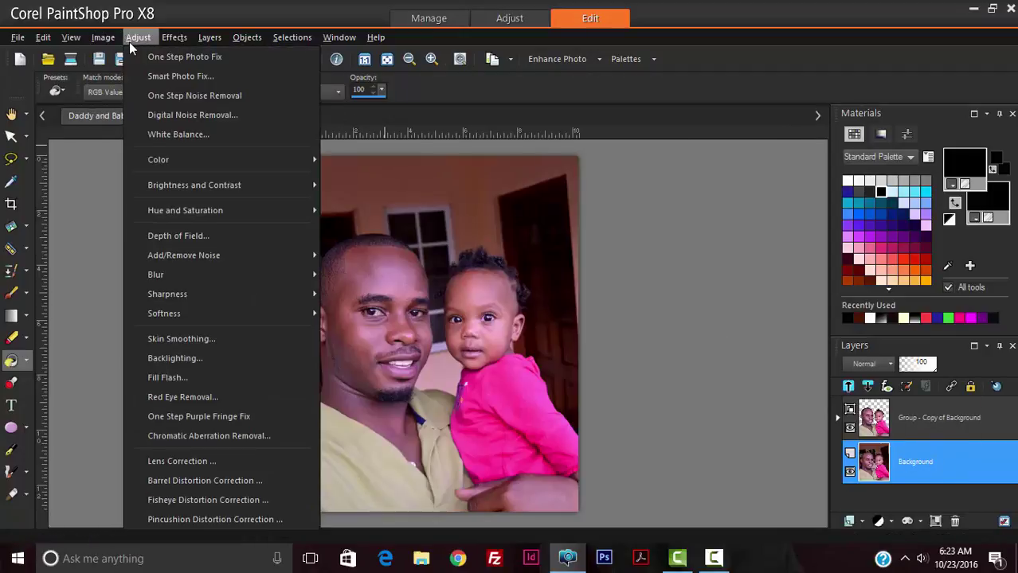
{"action": "mouse_move", "coordinate": [178, 276]}
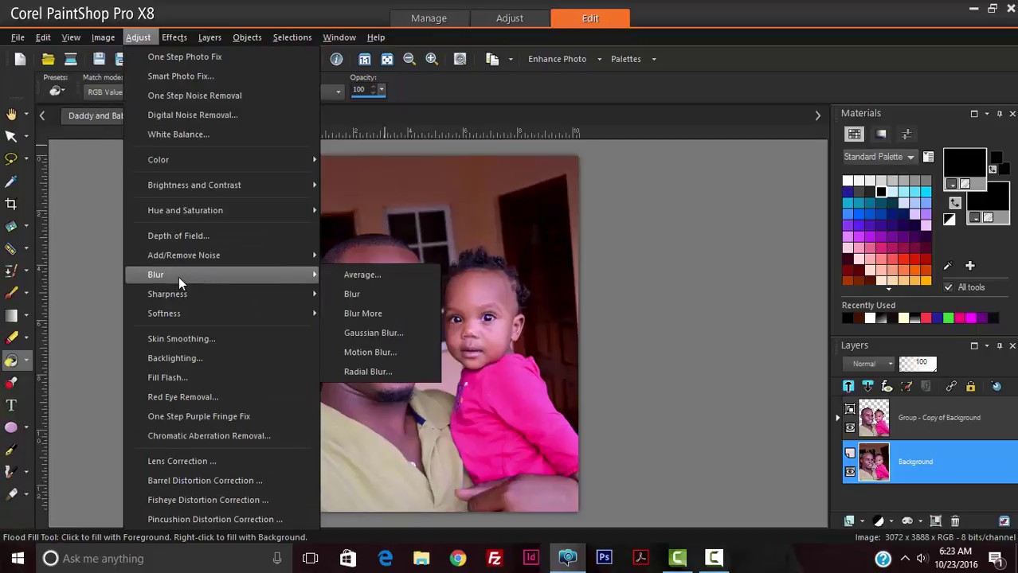
{"action": "left_click", "coordinate": [363, 334]}
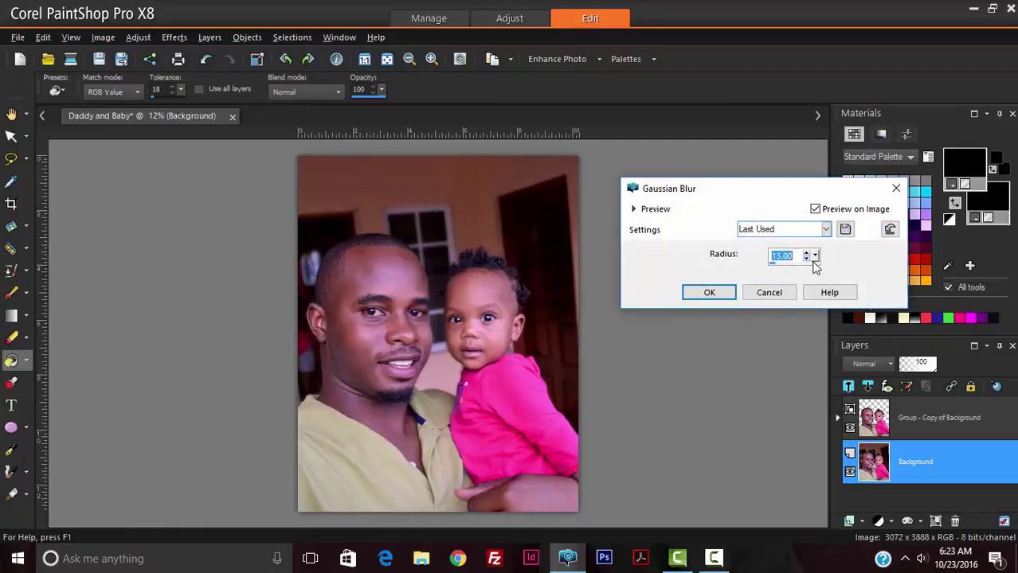
{"action": "left_click_drag", "start_coordinate": [813, 261], "coordinate": [822, 261]}
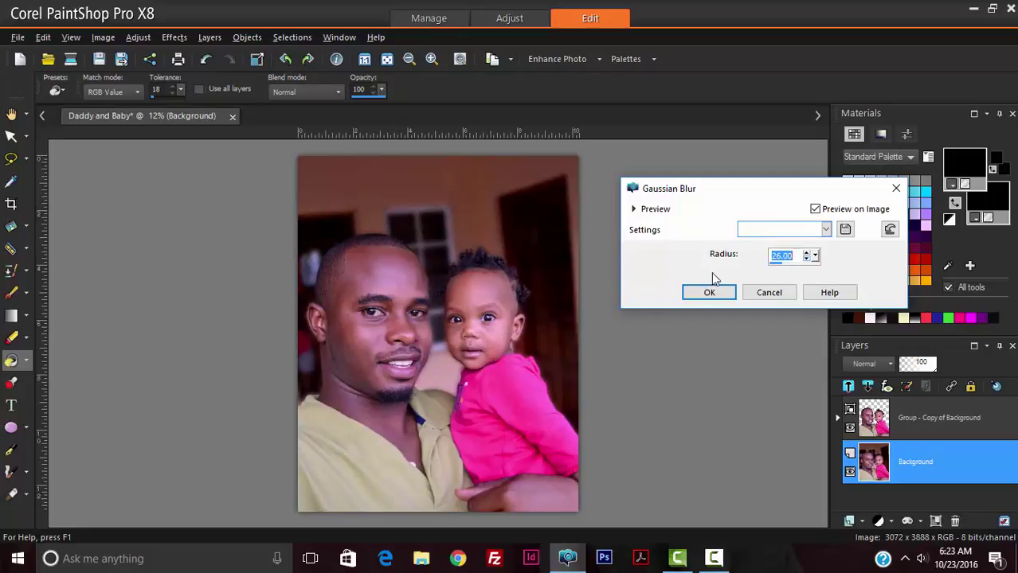
{"action": "left_click_drag", "start_coordinate": [814, 259], "coordinate": [820, 262]}
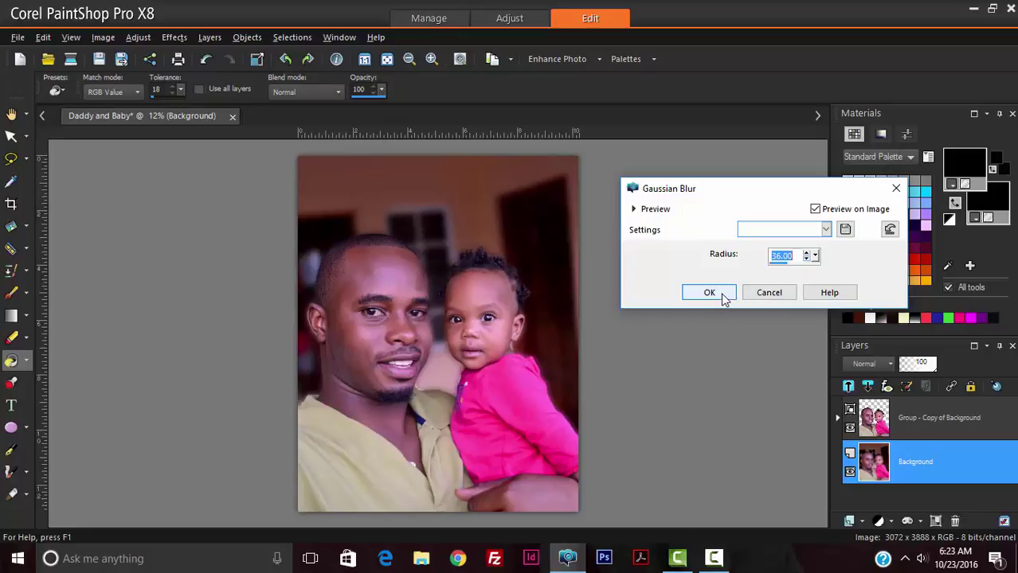
{"action": "left_click", "coordinate": [815, 209]}
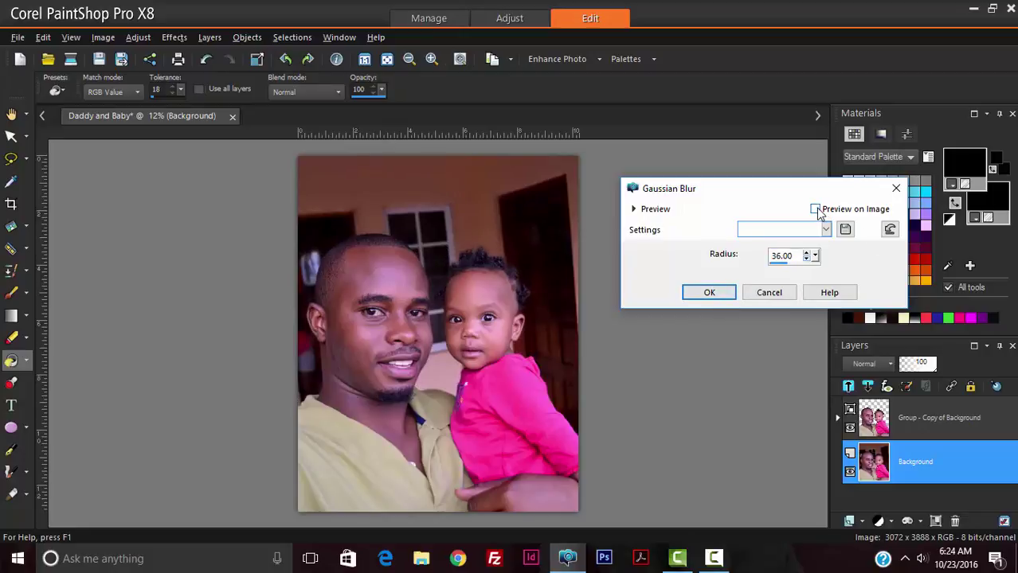
{"action": "left_click", "coordinate": [816, 210]}
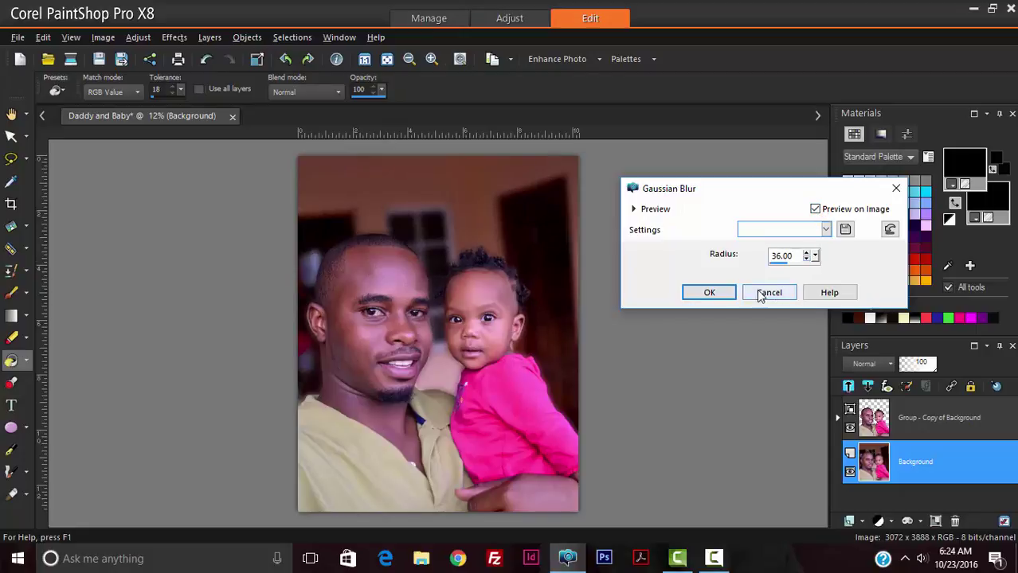
{"action": "left_click", "coordinate": [709, 293]}
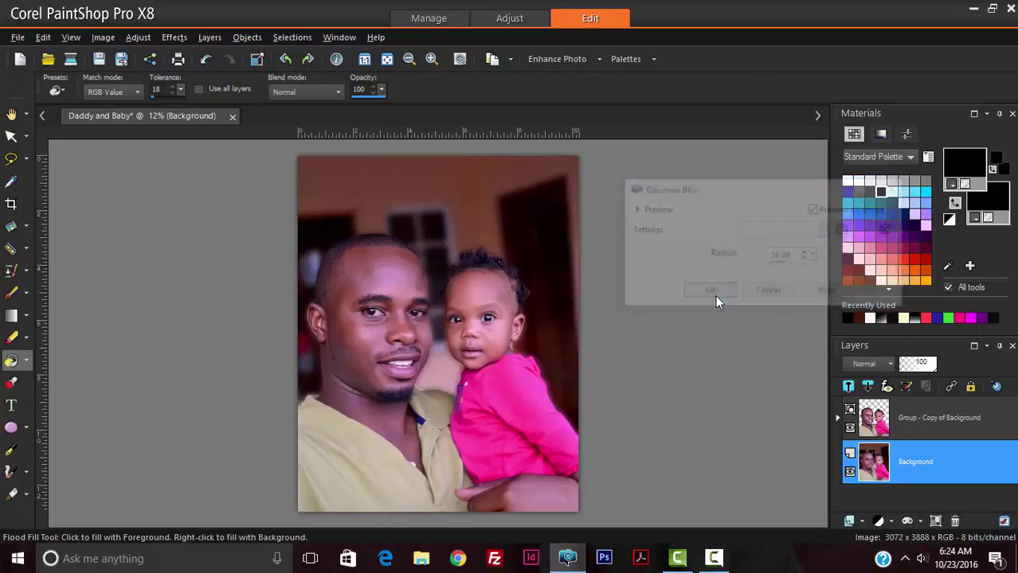
Step: Expand the layer group and select its mask layer for editing
{"action": "scroll", "coordinate": [411, 230], "scroll_direction": "up", "scroll_amount": 3}
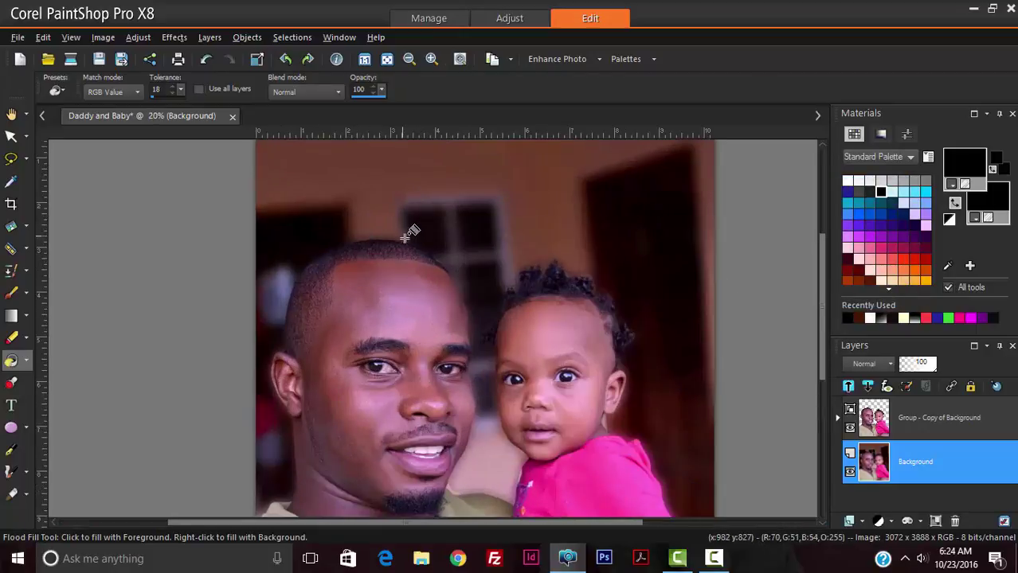
{"action": "scroll", "coordinate": [445, 268], "scroll_direction": "down", "scroll_amount": 2}
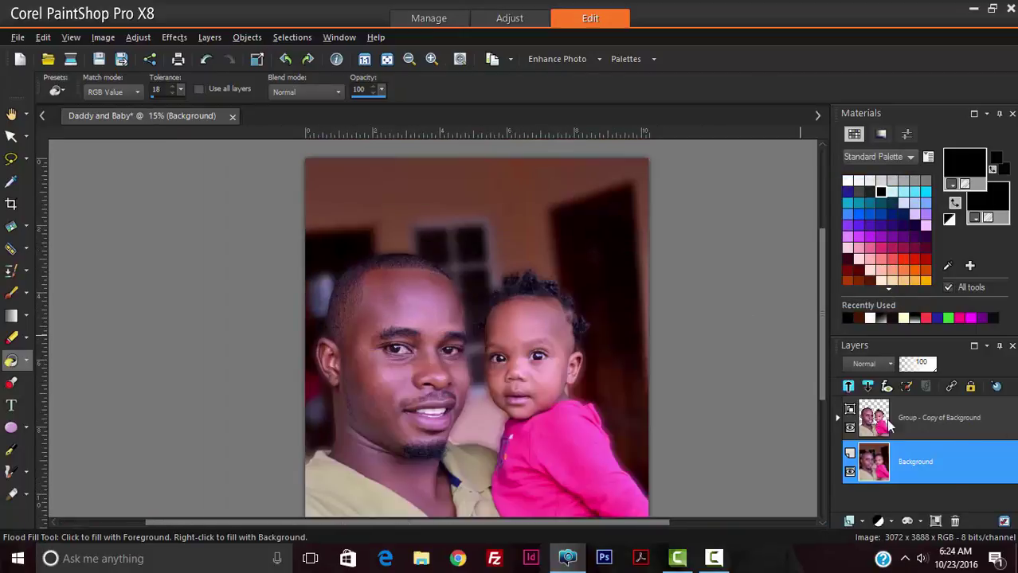
{"action": "left_click", "coordinate": [888, 428]}
{"action": "left_click", "coordinate": [836, 417]}
{"action": "left_click", "coordinate": [894, 464]}
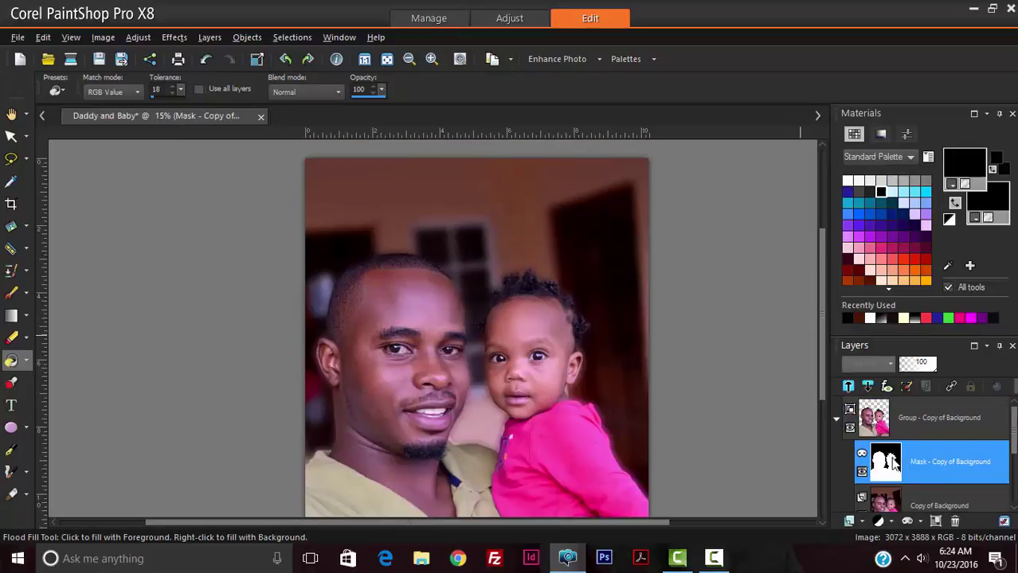
Step: Switch to the Paint Brush and set its size to 71
{"action": "left_click", "coordinate": [12, 296]}
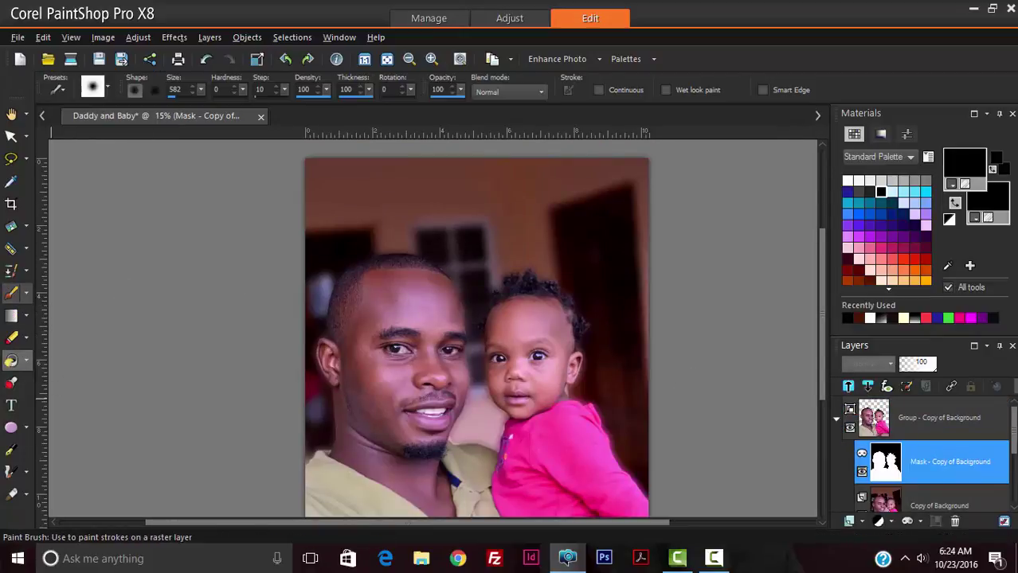
{"action": "left_click_drag", "start_coordinate": [200, 89], "coordinate": [193, 87]}
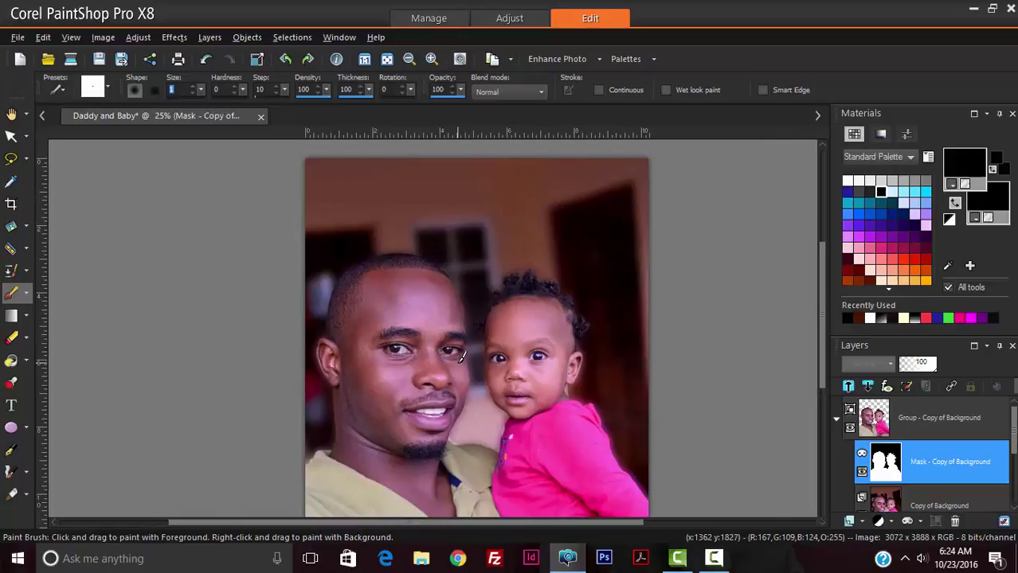
{"action": "scroll", "coordinate": [470, 344], "scroll_direction": "up", "scroll_amount": 2}
{"action": "scroll", "coordinate": [468, 341], "scroll_direction": "up", "scroll_amount": 3}
{"action": "scroll", "coordinate": [468, 330], "scroll_direction": "down", "scroll_amount": 5}
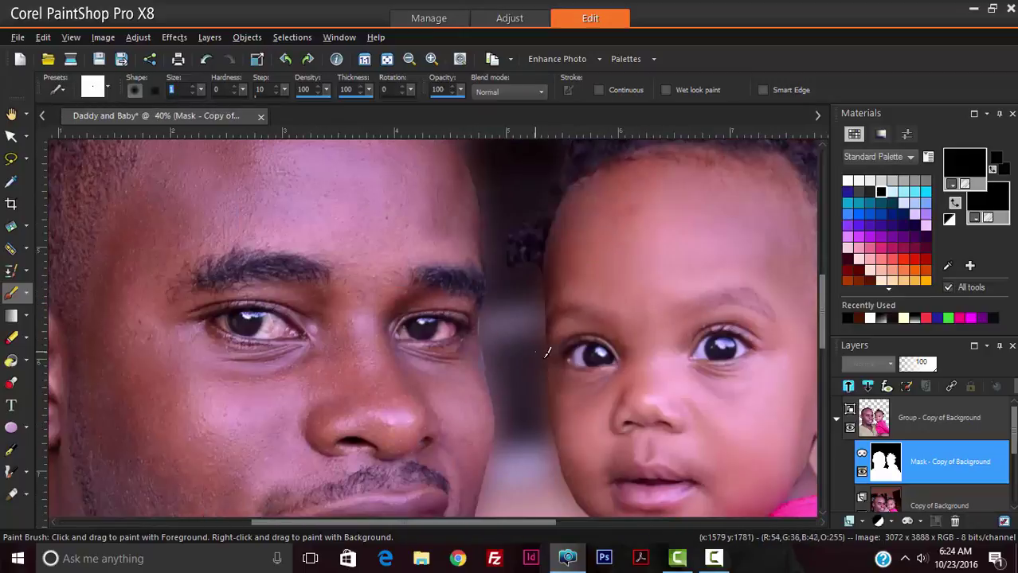
{"action": "scroll", "coordinate": [677, 219], "scroll_direction": "up", "scroll_amount": 6}
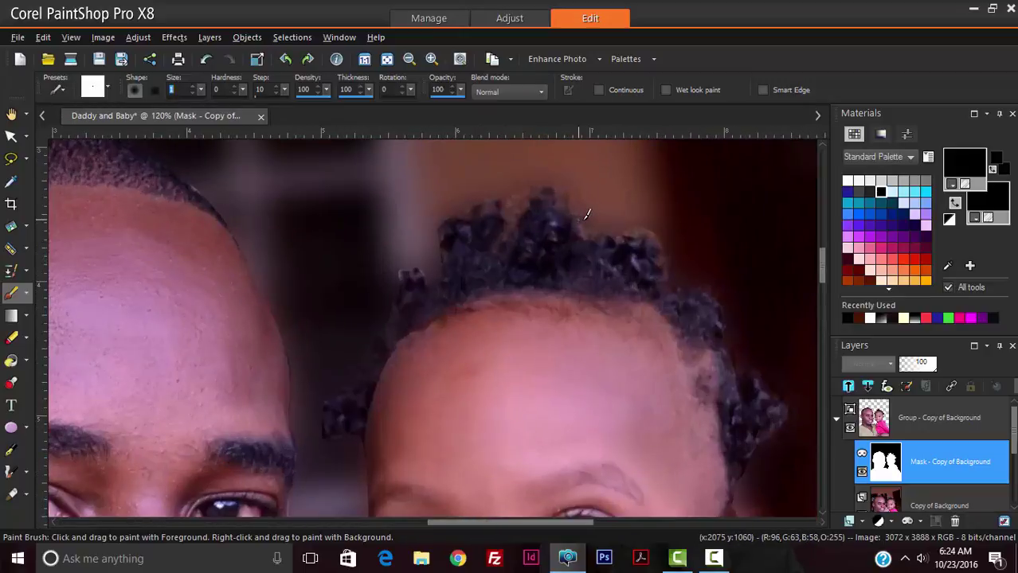
{"action": "scroll", "coordinate": [605, 232], "scroll_direction": "down", "scroll_amount": 2}
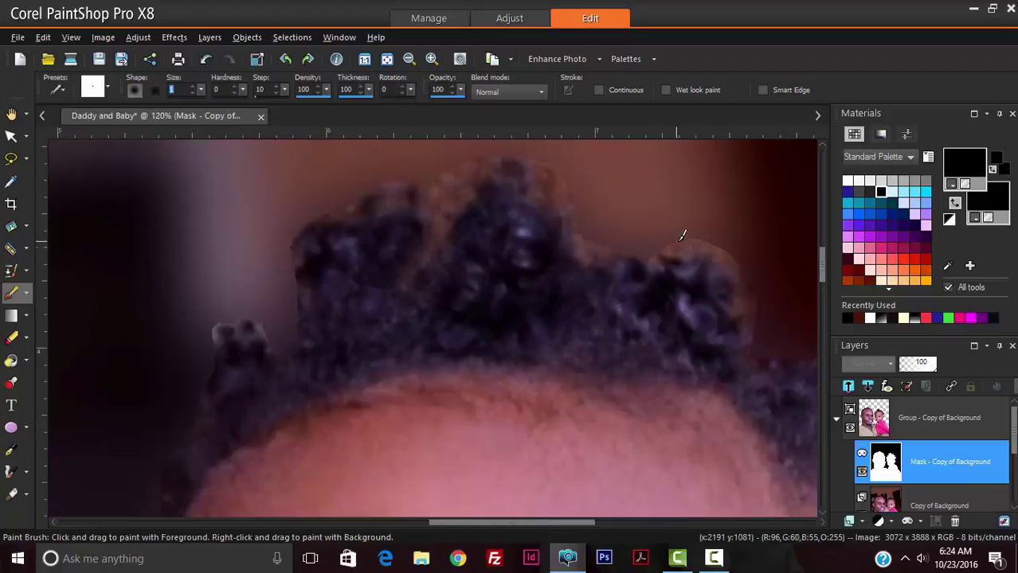
{"action": "type", "text": "71"}
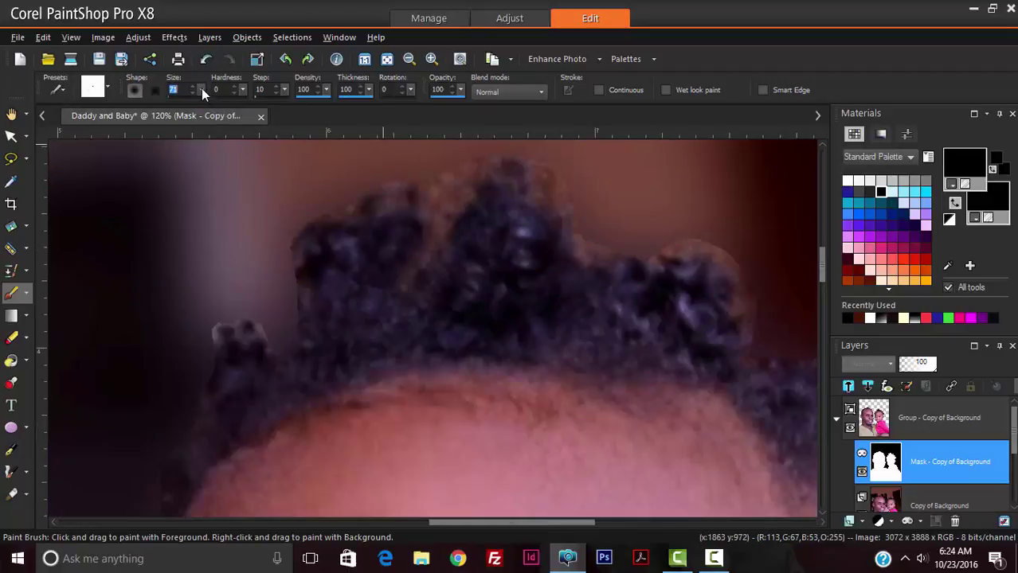
{"action": "key", "text": "Return"}
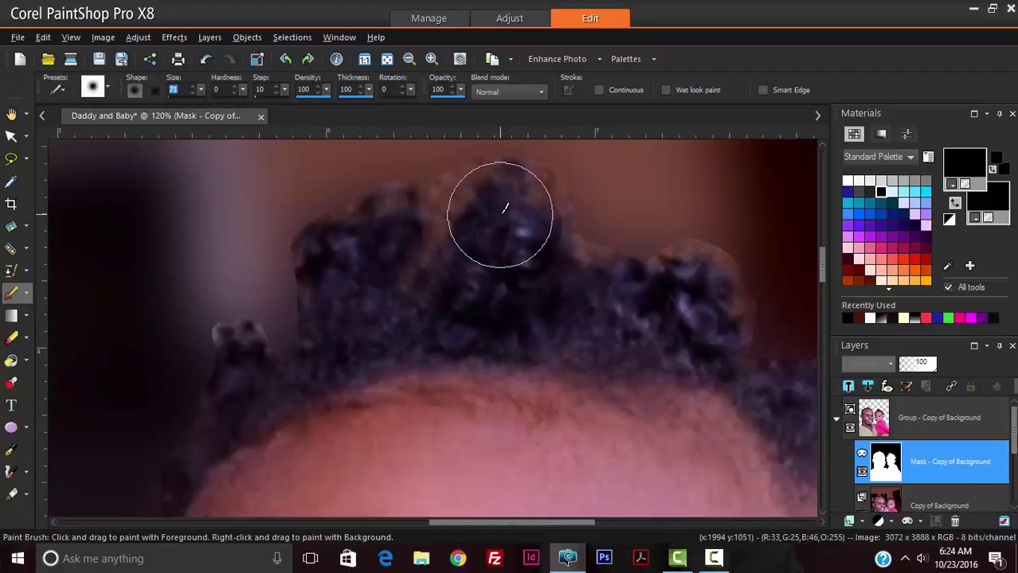
Step: Set brush hardness to 0 and paint the mask along the baby's top-right hair edge
{"action": "left_click", "coordinate": [882, 191]}
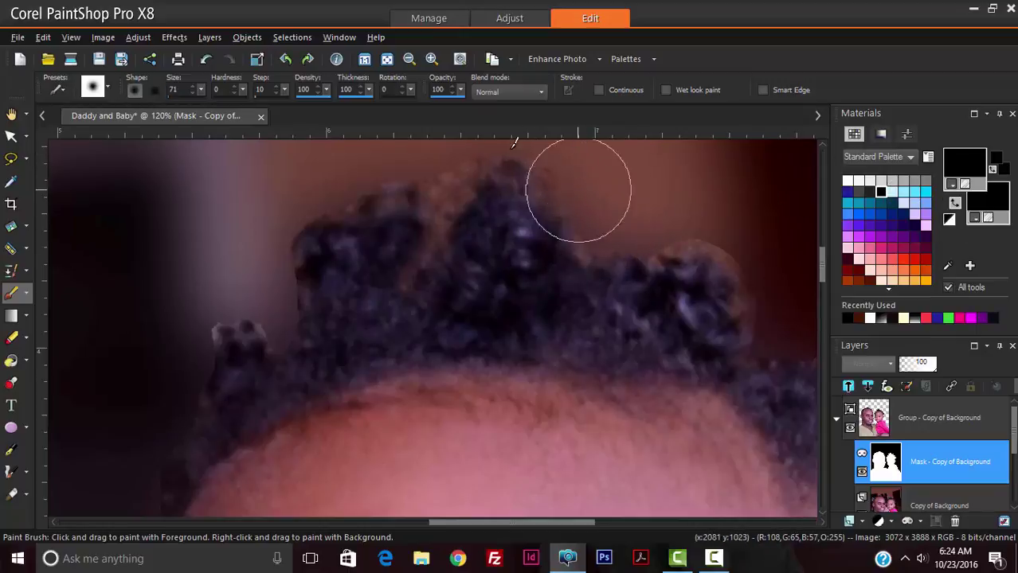
{"action": "left_click_drag", "start_coordinate": [244, 90], "coordinate": [228, 92]}
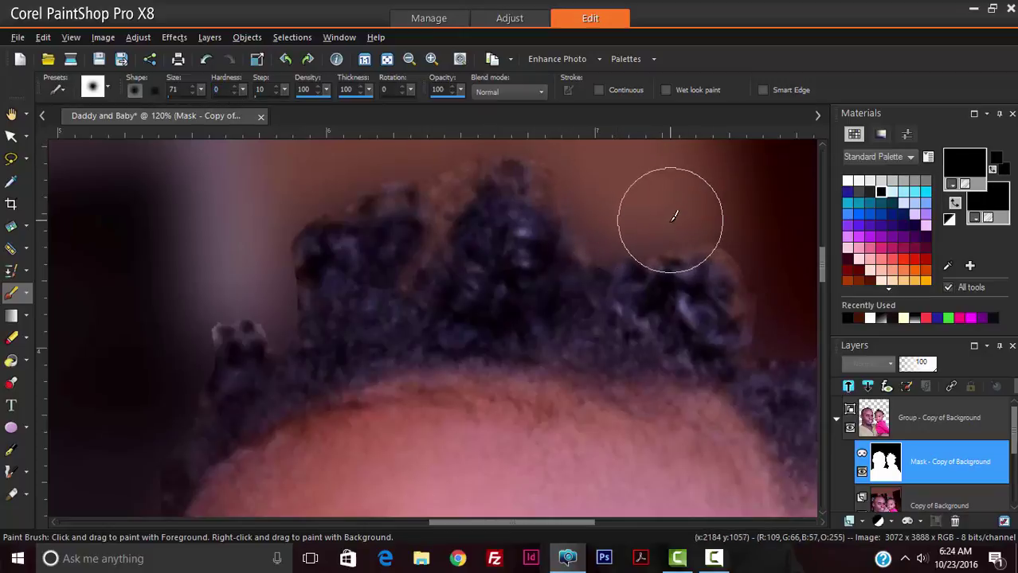
{"action": "mouse_move", "coordinate": [674, 209]}
{"action": "left_mouse_down"}
{"action": "mouse_move", "coordinate": [746, 208]}
{"action": "mouse_move", "coordinate": [673, 182]}
{"action": "mouse_move", "coordinate": [708, 243]}
{"action": "mouse_move", "coordinate": [705, 286]}
{"action": "left_mouse_up"}
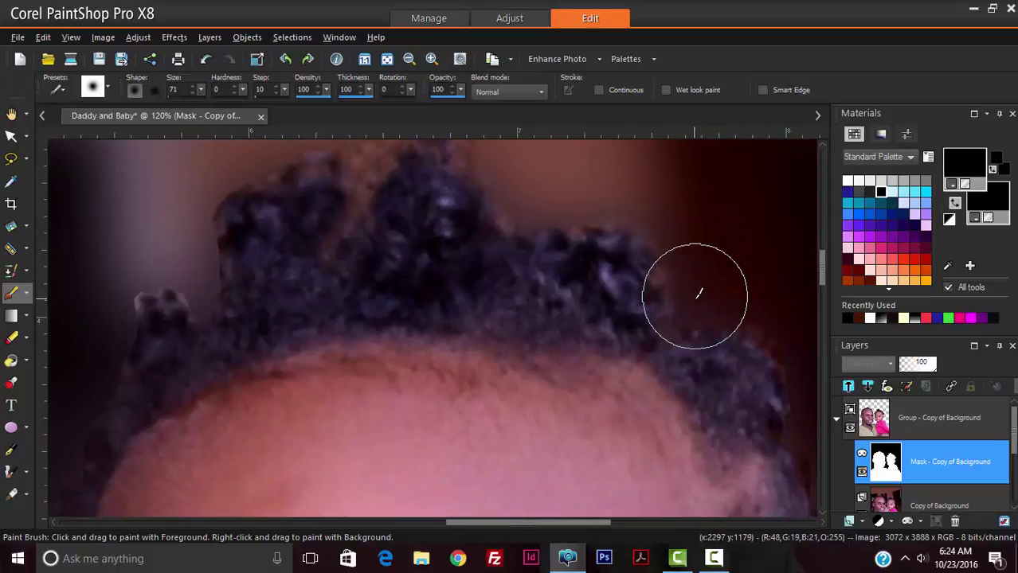